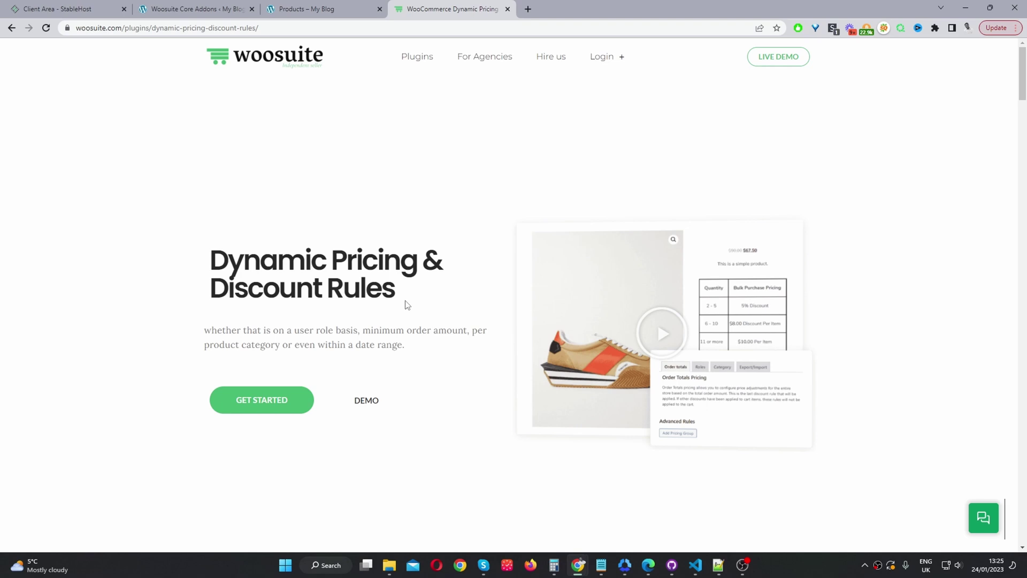
Enable the Dynamic Pricing & Discount Rules add-on on the Woosuite Addons page and open its management page.
click(192, 8)
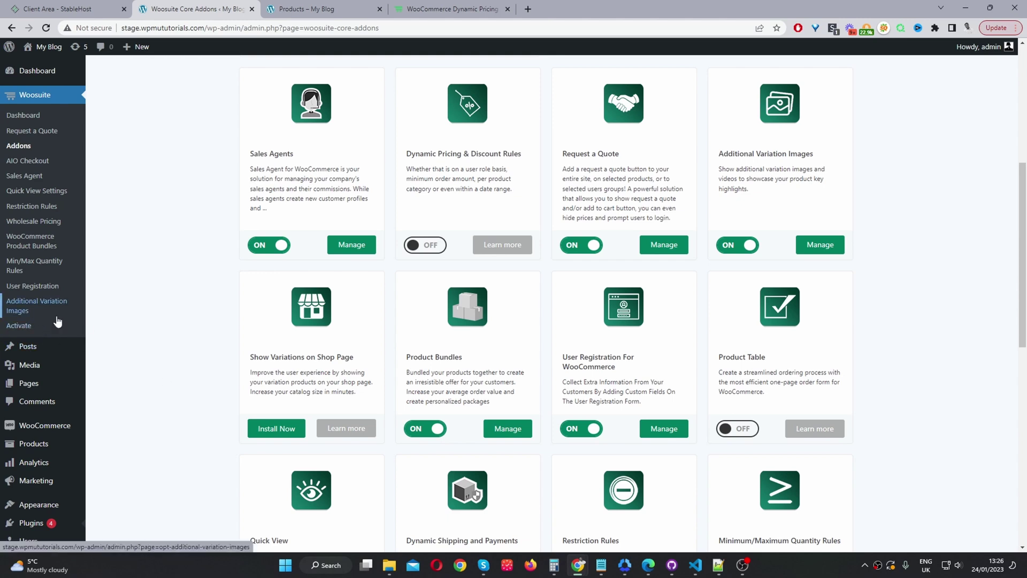
scroll(248, 254, up, 3)
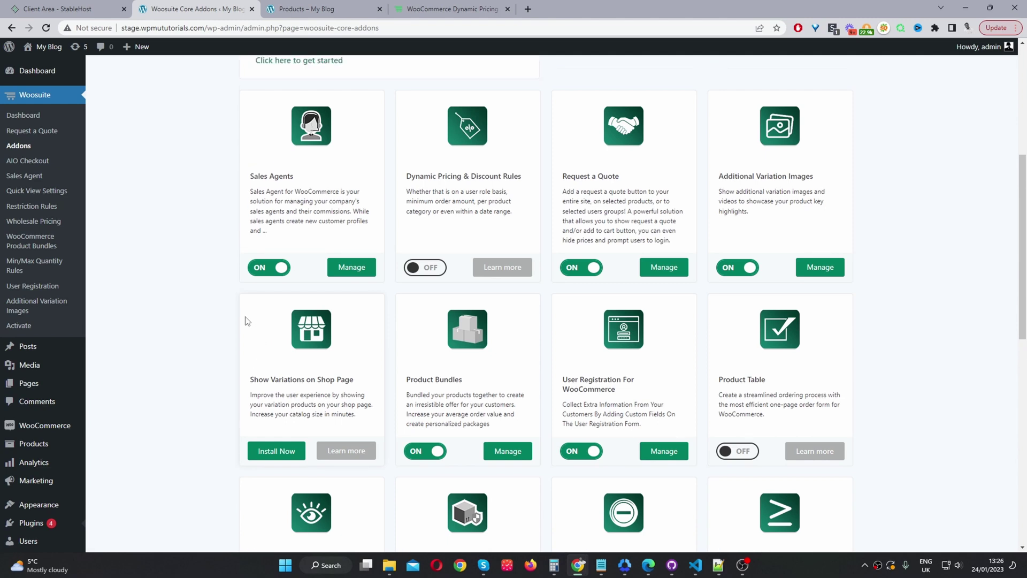
scroll(759, 339, down, 4)
scroll(759, 339, down, 5)
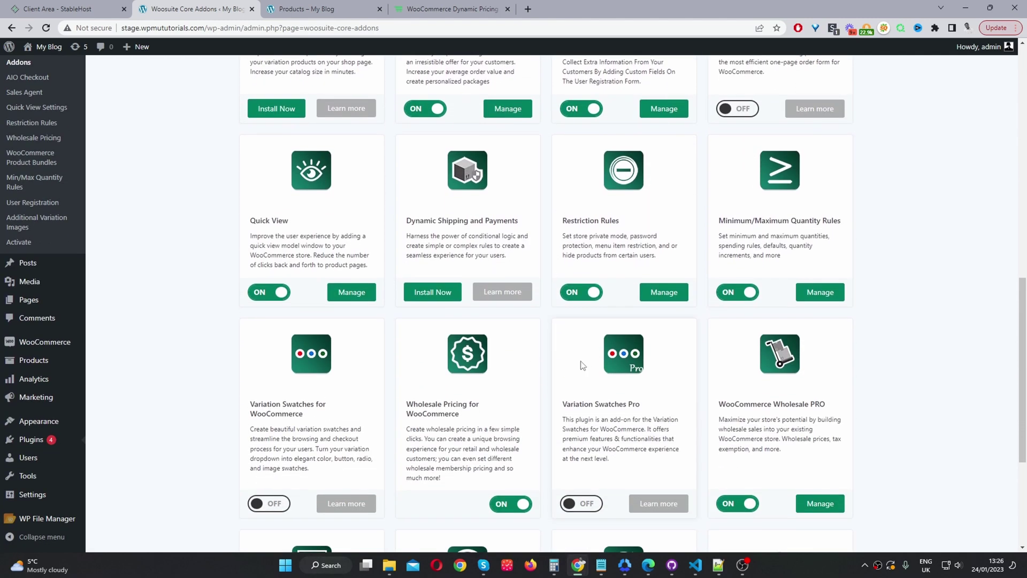
scroll(583, 348, up, 6)
scroll(571, 277, up, 5)
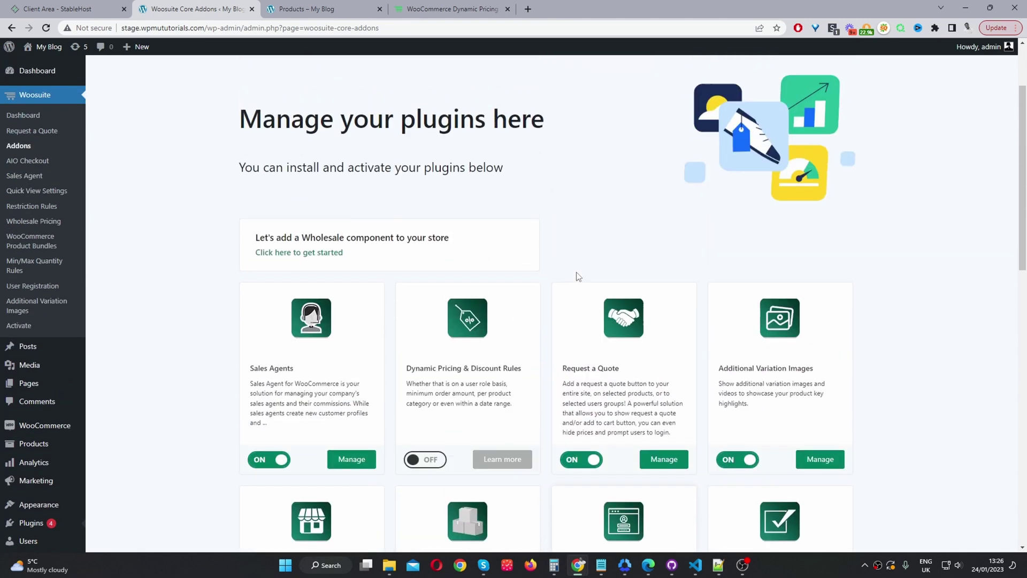
scroll(608, 275, down, 3)
drag(451, 279, 474, 335)
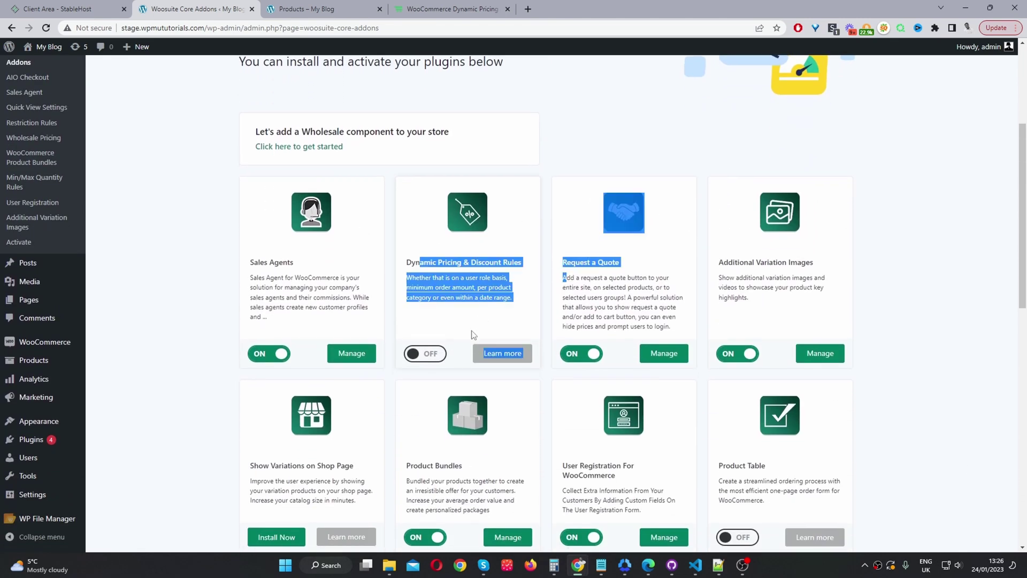
click(412, 308)
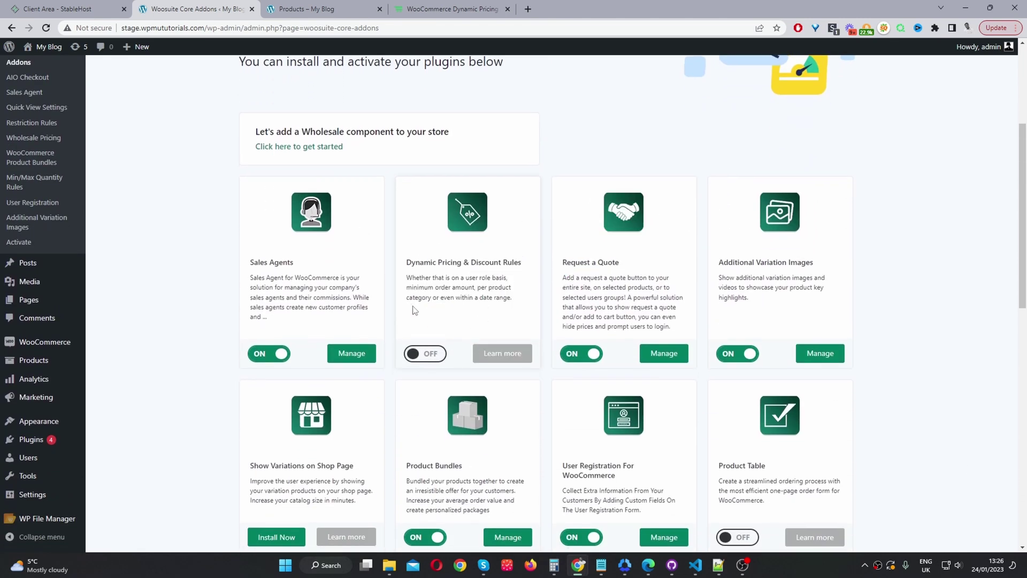
click(428, 354)
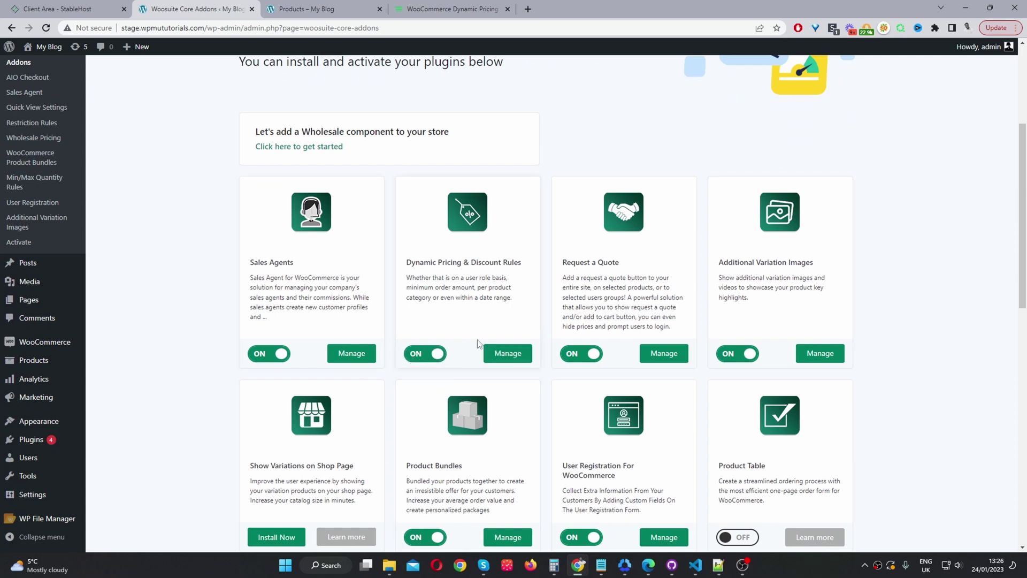
click(508, 357)
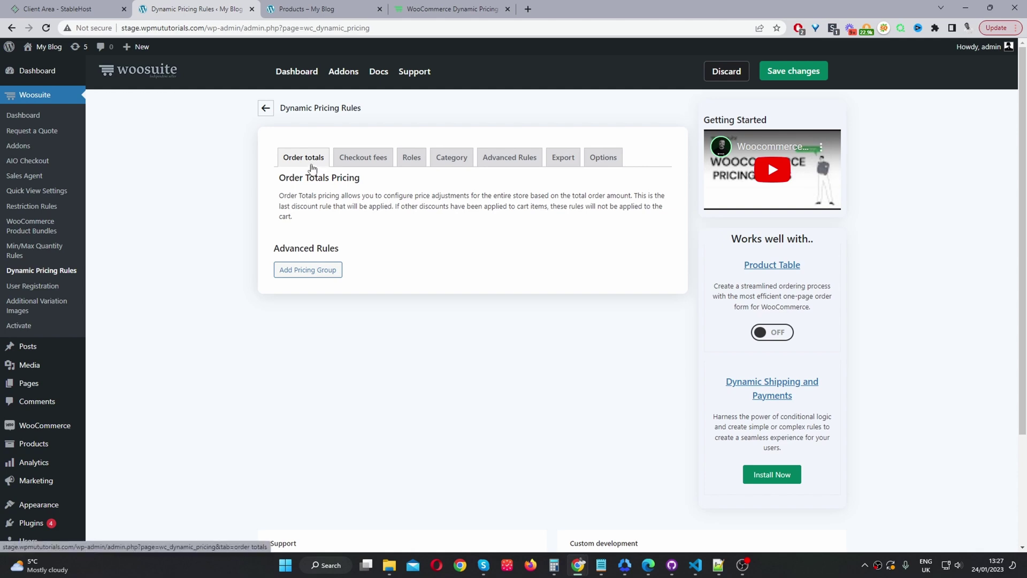
Add a pricing group to the order totals rules.
click(302, 276)
scroll(417, 321, down, 3)
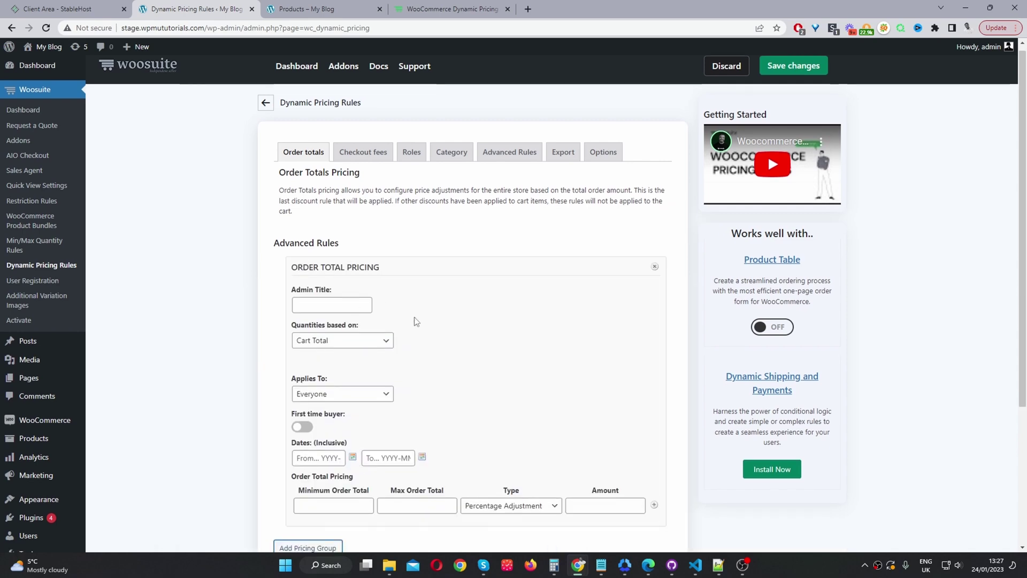
scroll(417, 321, down, 1)
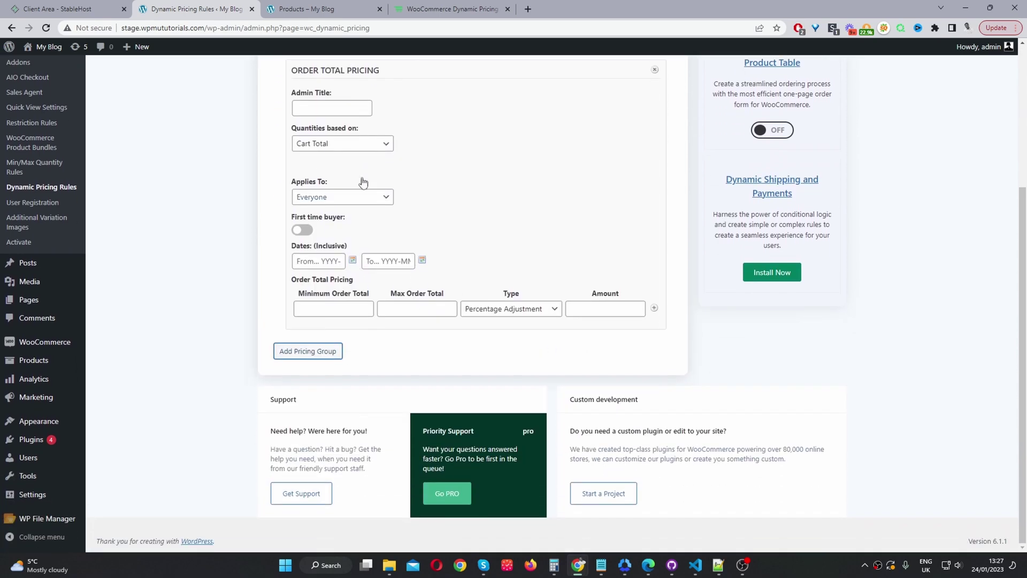
Try basing the pricing group's quantities on Category Total, and restore Cart Total.
click(365, 144)
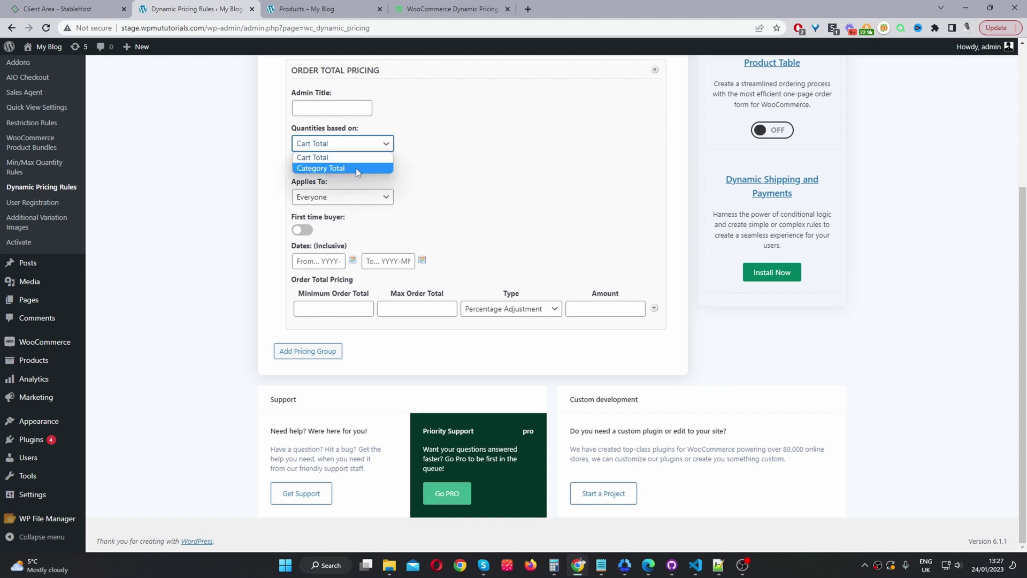
click(346, 166)
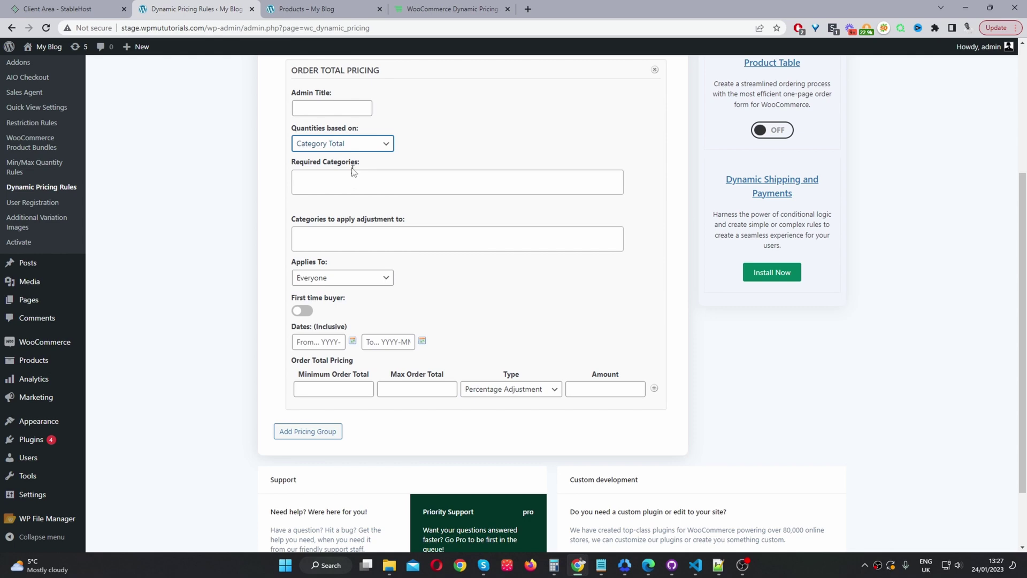
click(350, 145)
click(347, 156)
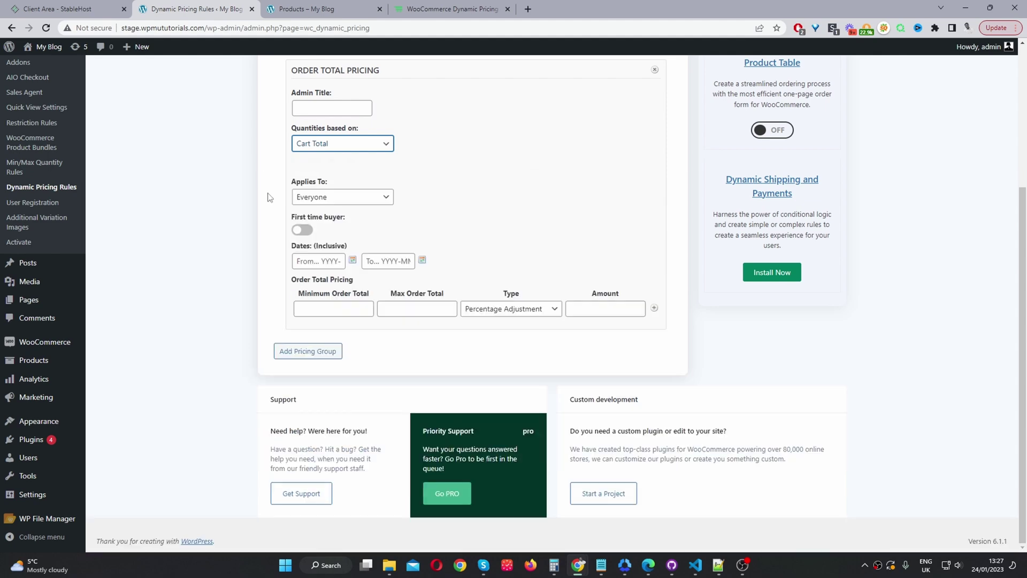
Give the order total pricing group the admin title "new customers discount over $100".
scroll(324, 265, up, 3)
click(351, 264)
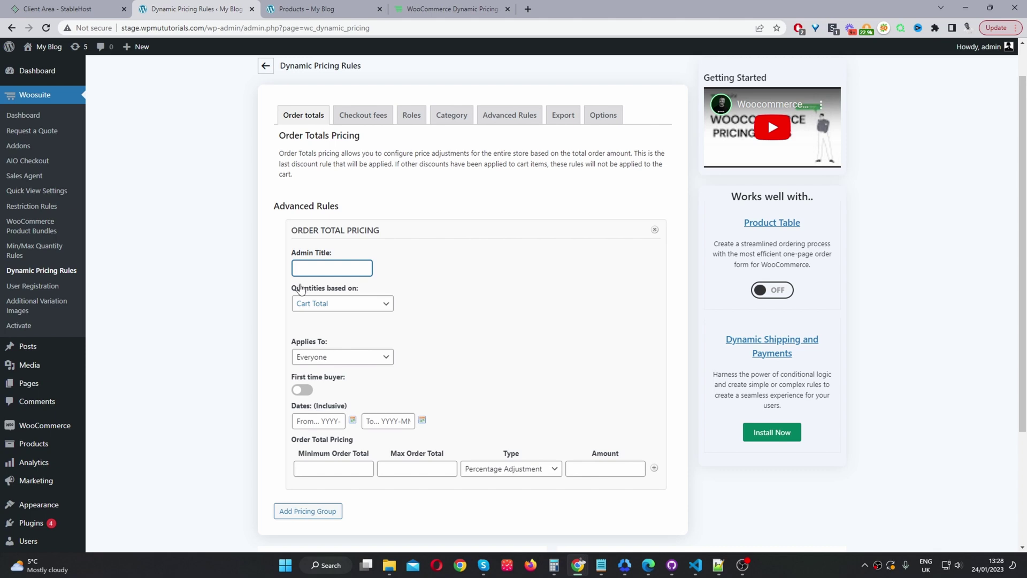
text(w)
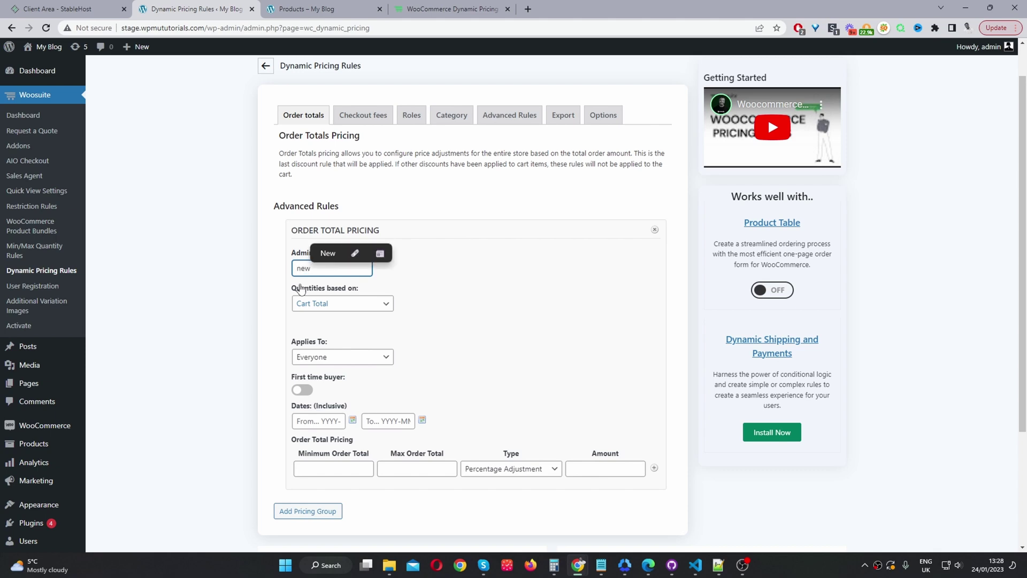
text( customers discount over $100)
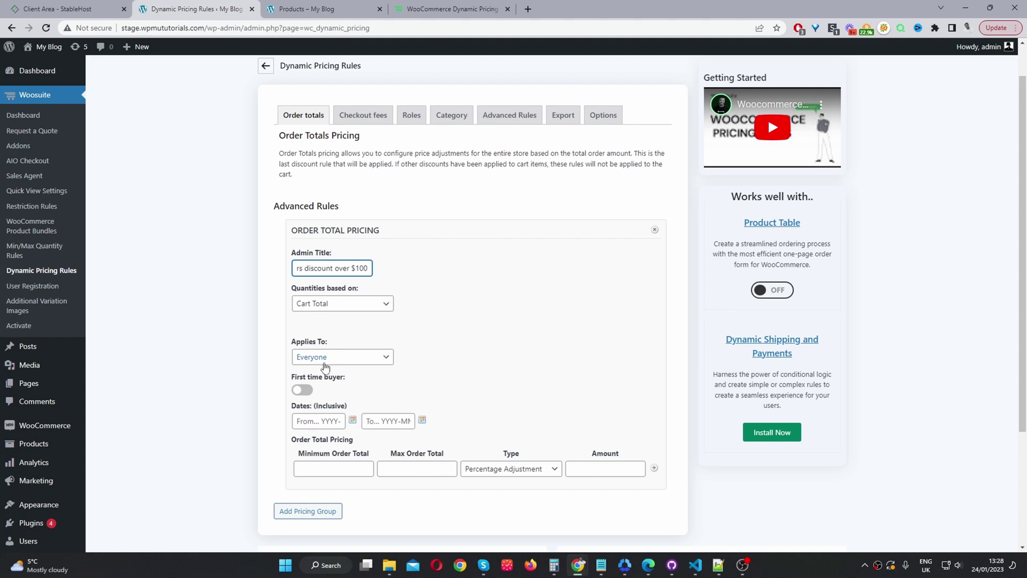
Limit the rule to first time buyers and set its dates from 2023-01-01 to 2023-01-31.
click(303, 391)
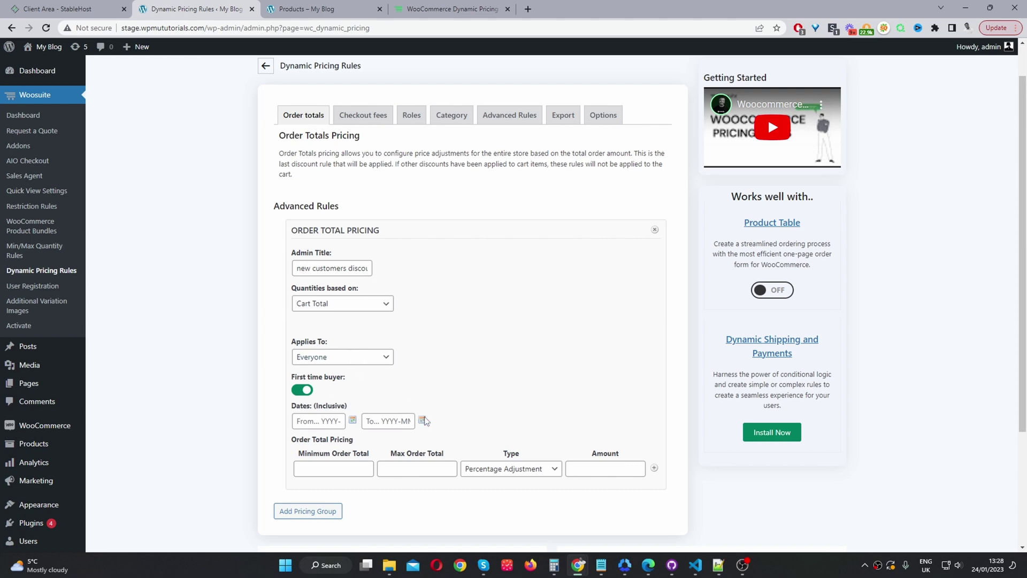
click(353, 421)
click(414, 330)
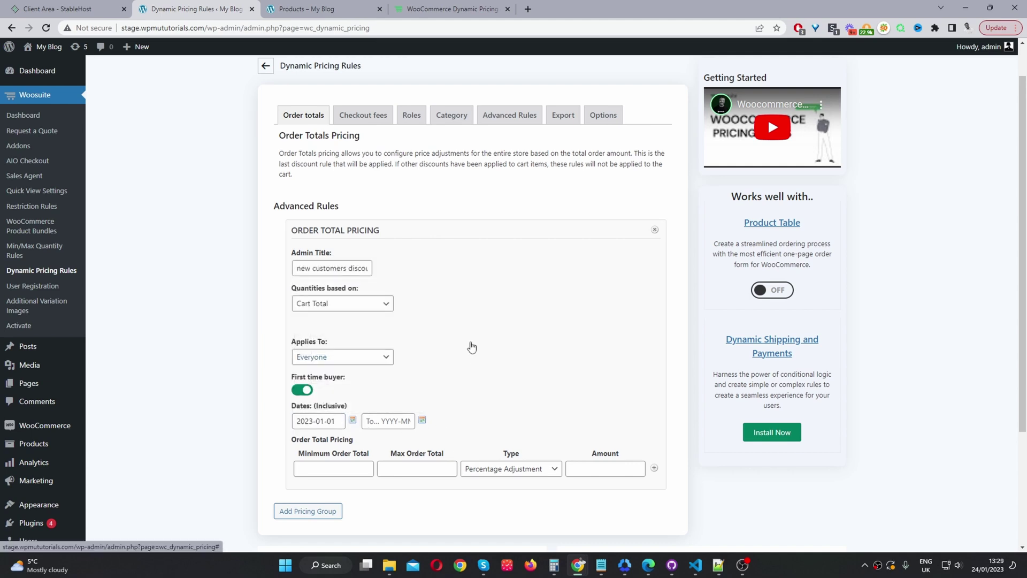
click(423, 421)
click(392, 379)
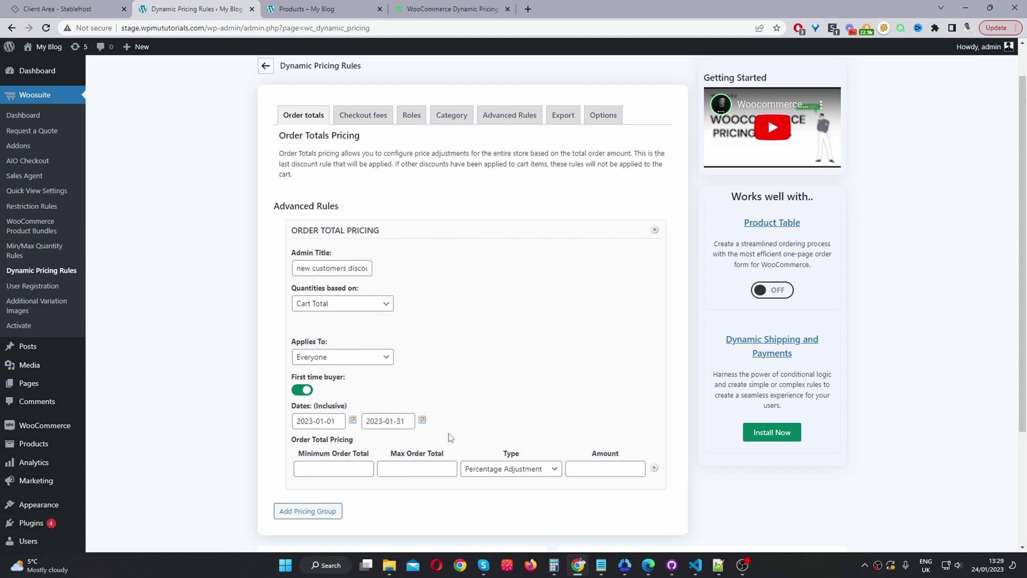
Set the minimum order total to 100 with a percentage adjustment of 10, leaving the maximum order total empty.
scroll(314, 276, down, 3)
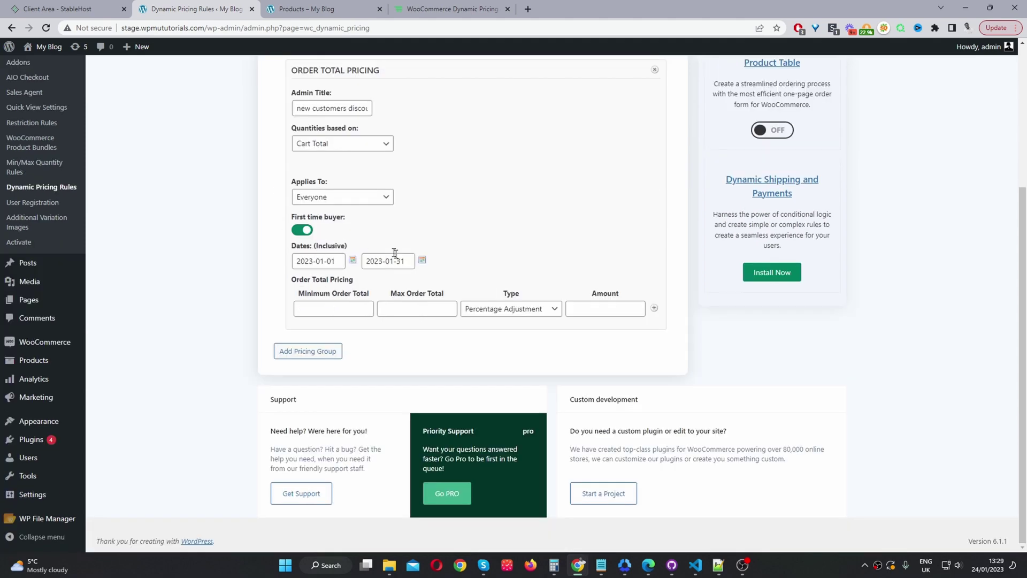
click(337, 309)
click(418, 309)
click(467, 309)
click(544, 318)
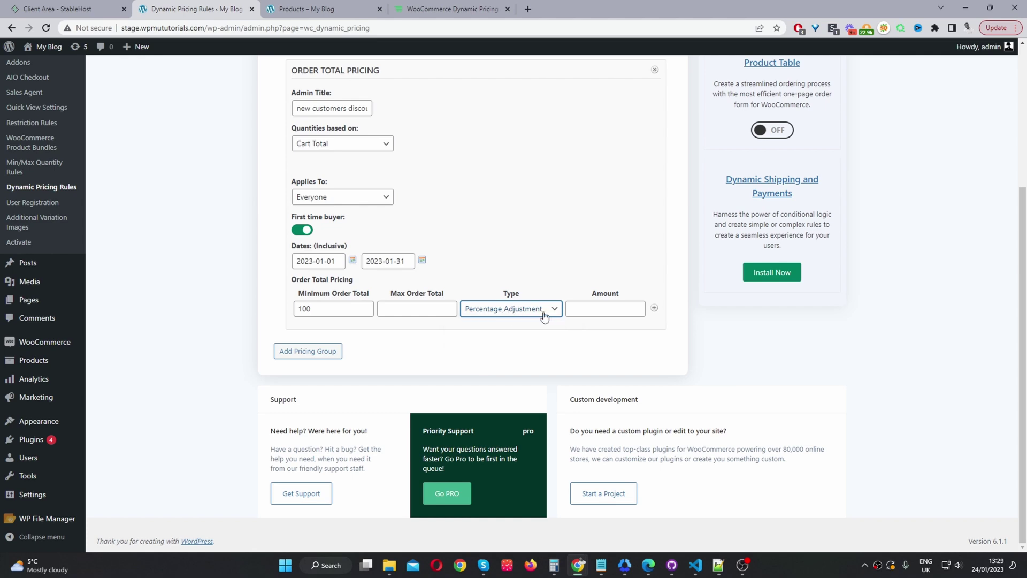
click(581, 308)
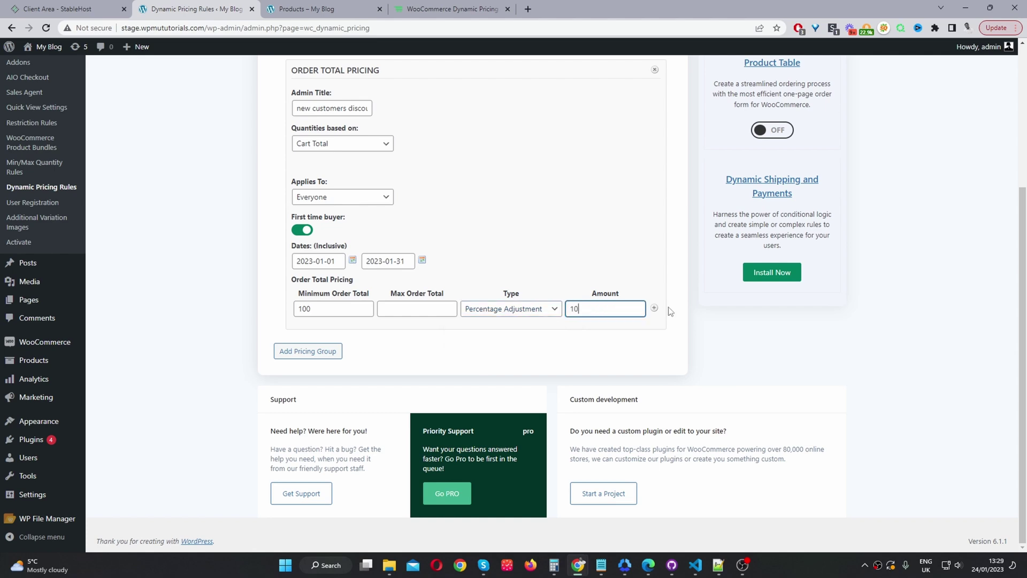
scroll(669, 311, up, 2)
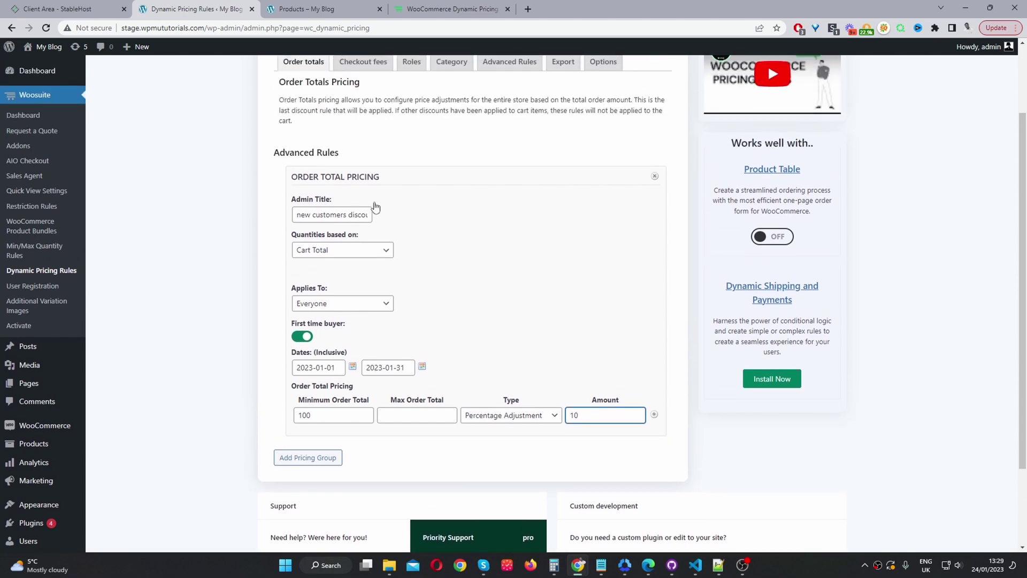
Collapse the finished pricing group, add a second order total pricing group and move it above the first.
click(356, 174)
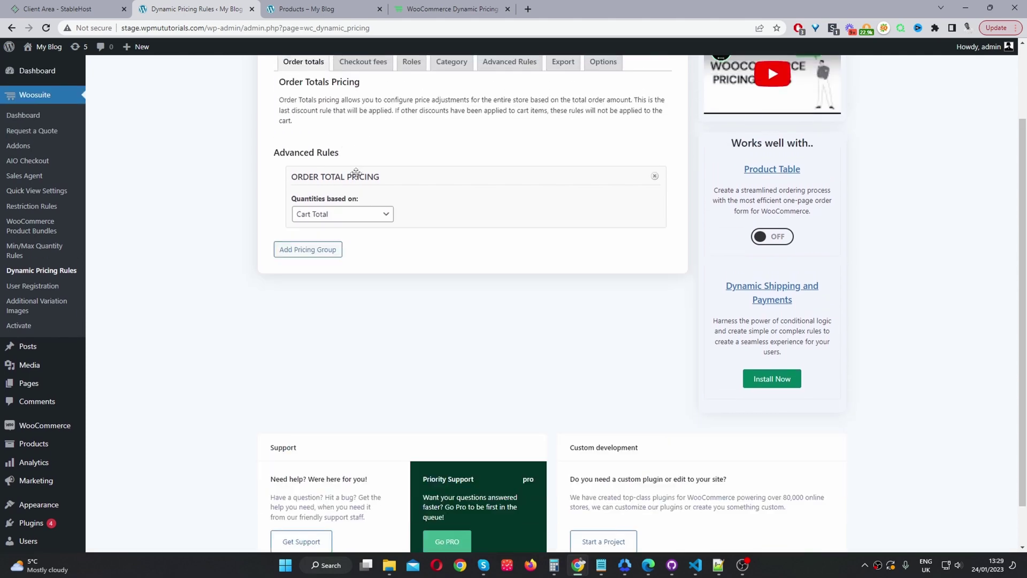
click(293, 253)
scroll(360, 464, down, 2)
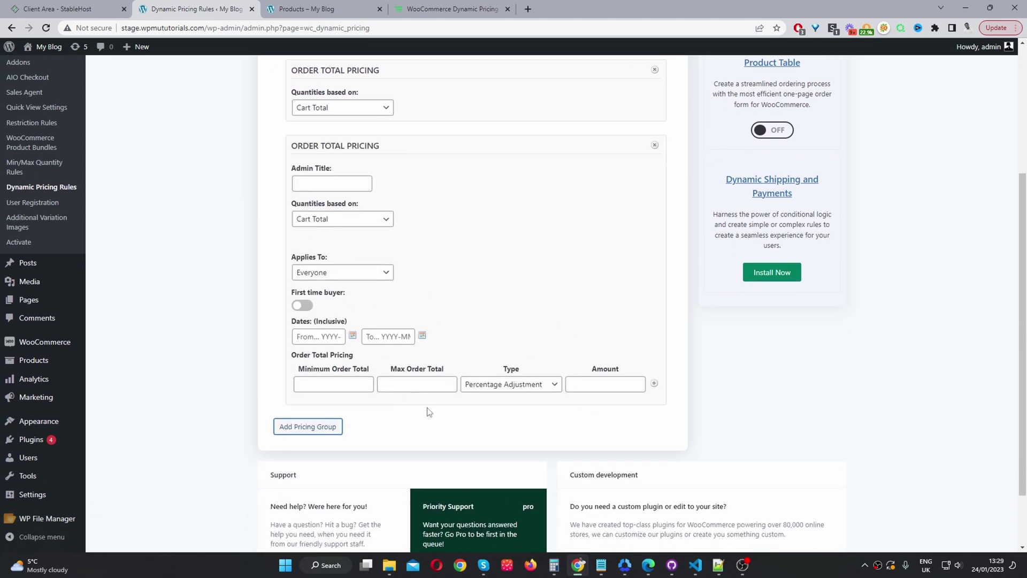
drag(395, 142, 411, 89)
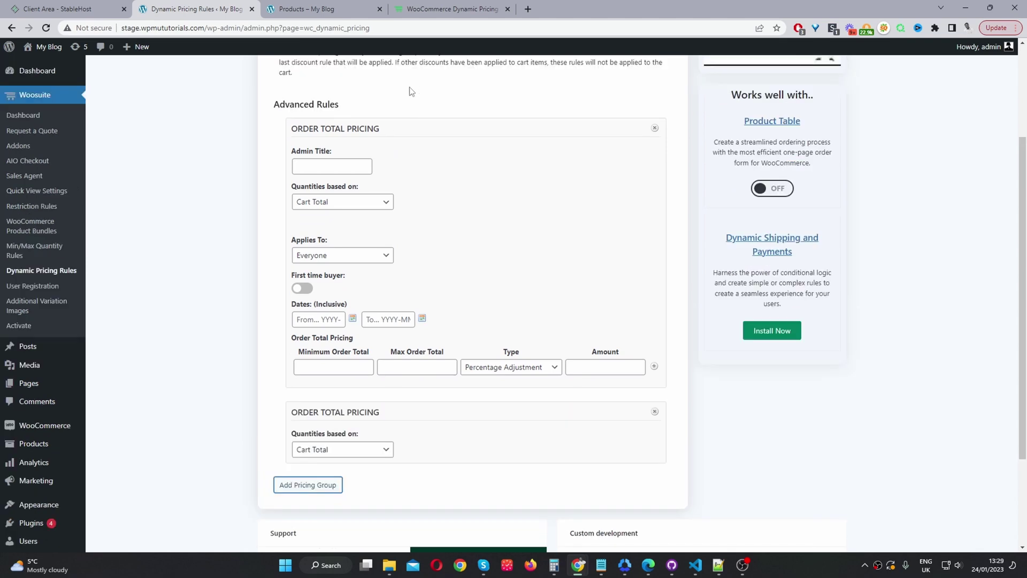
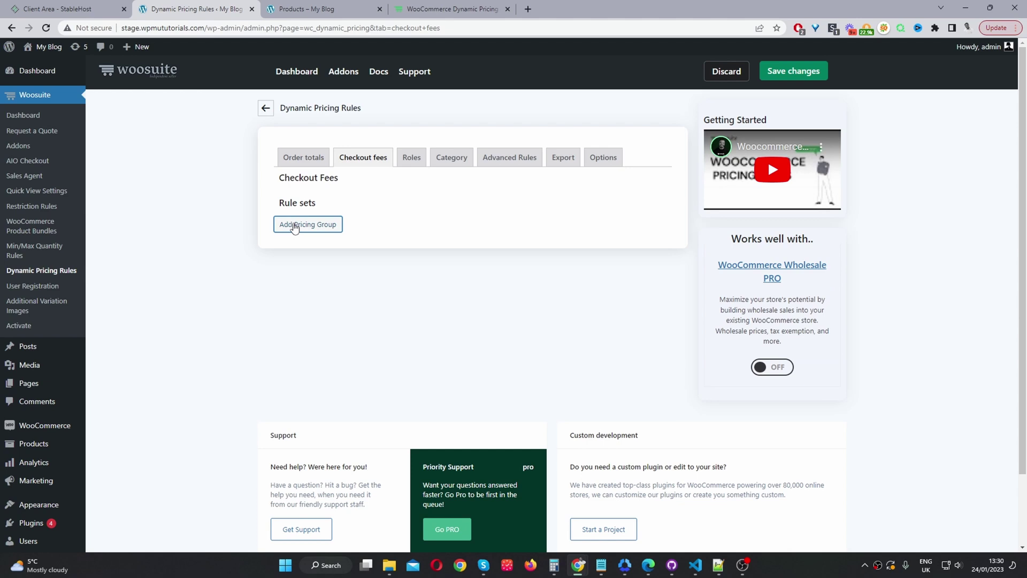
Add a checkout fees rule set and change its checkout fee label to "Payment gateway fee".
click(295, 225)
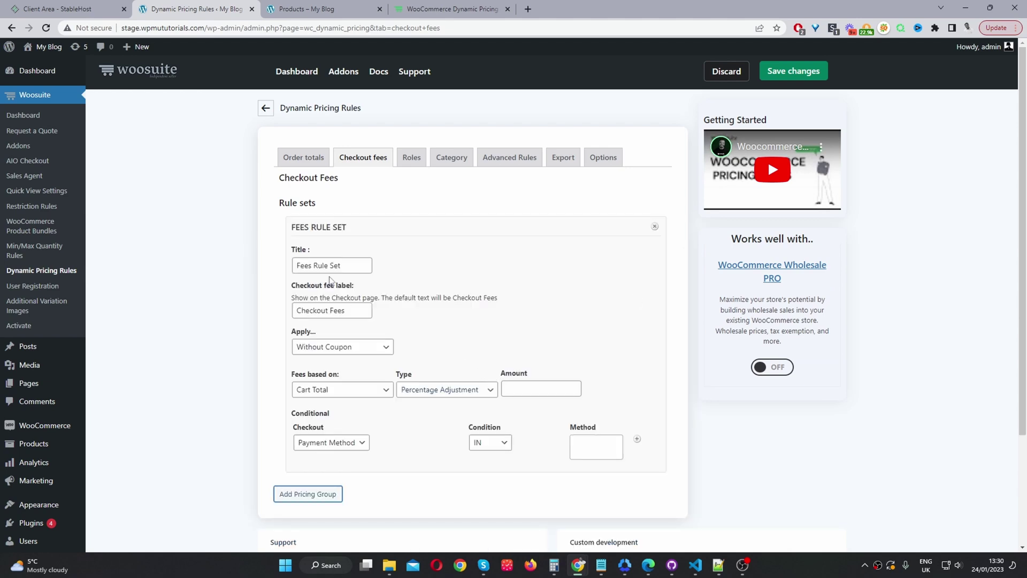
drag(356, 266, 294, 265)
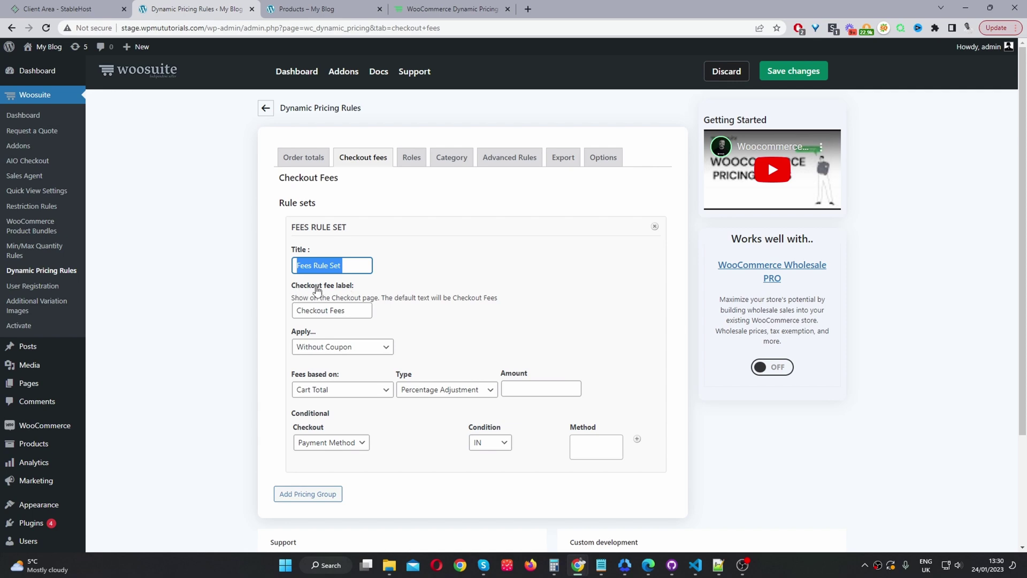
drag(353, 311, 302, 310)
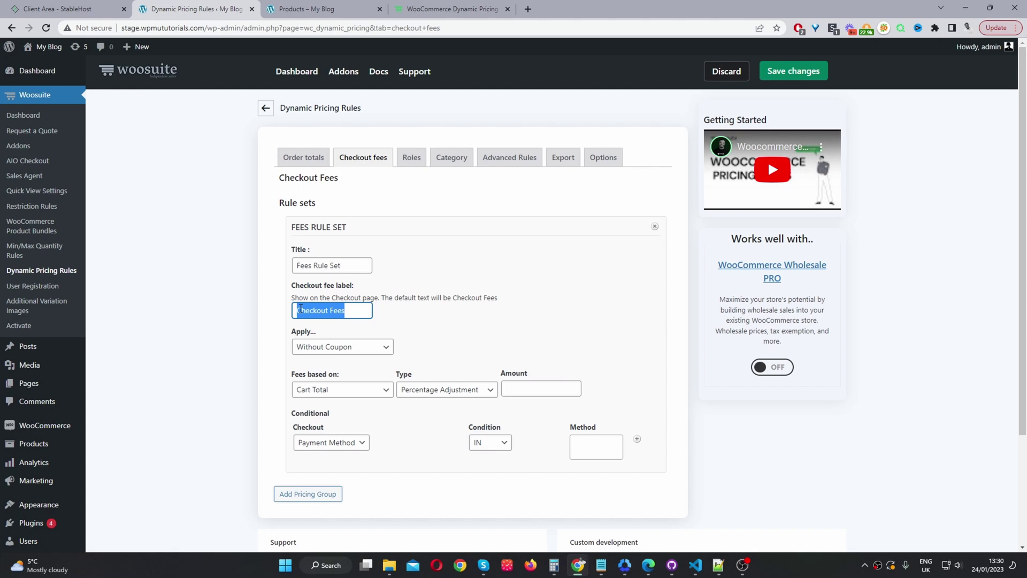
text(Payment gateway fee)
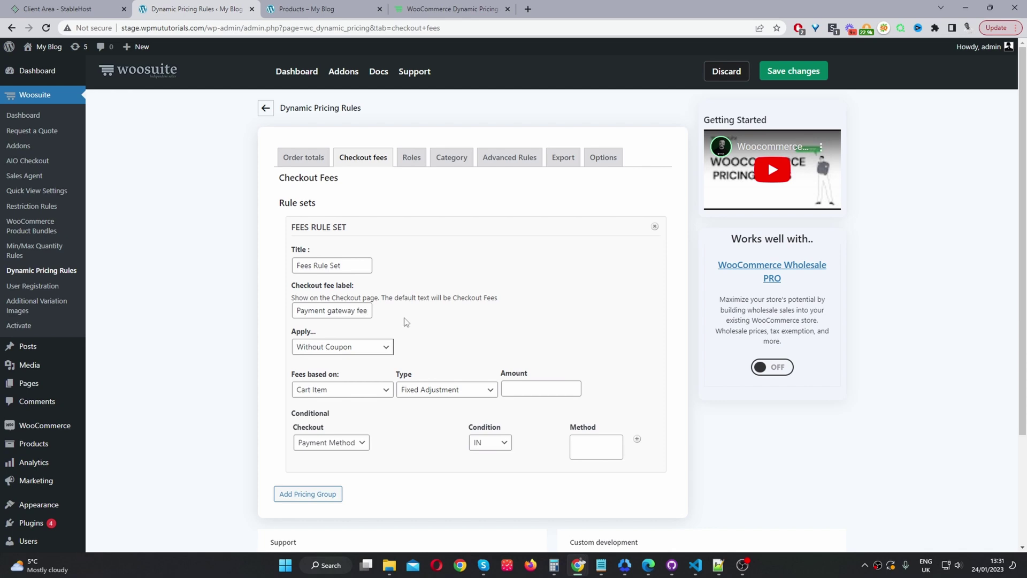
Keep the fee set to Without Coupon, Cart Item and Fixed Adjustment, and set its amount to 1.
click(345, 348)
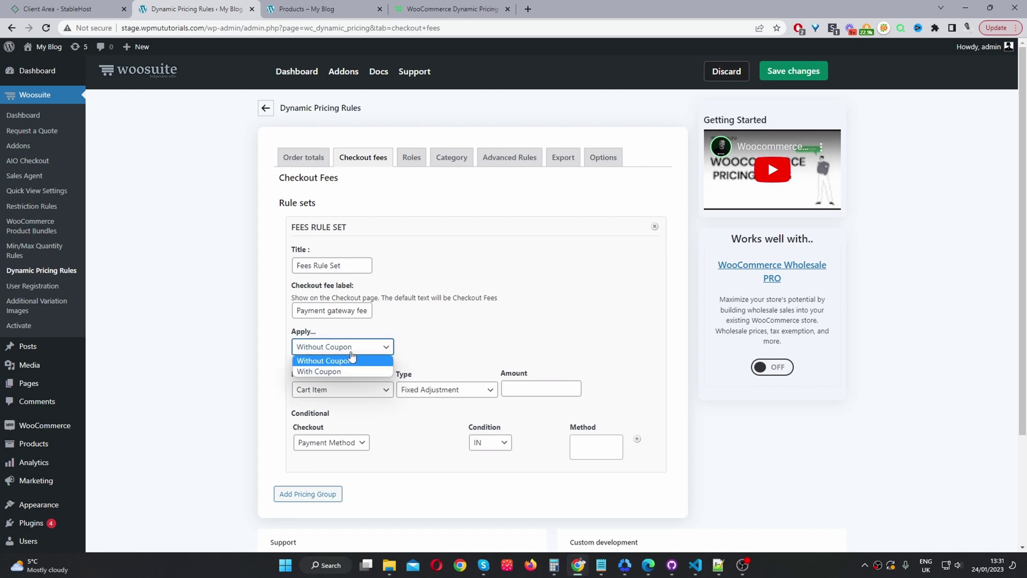
click(440, 349)
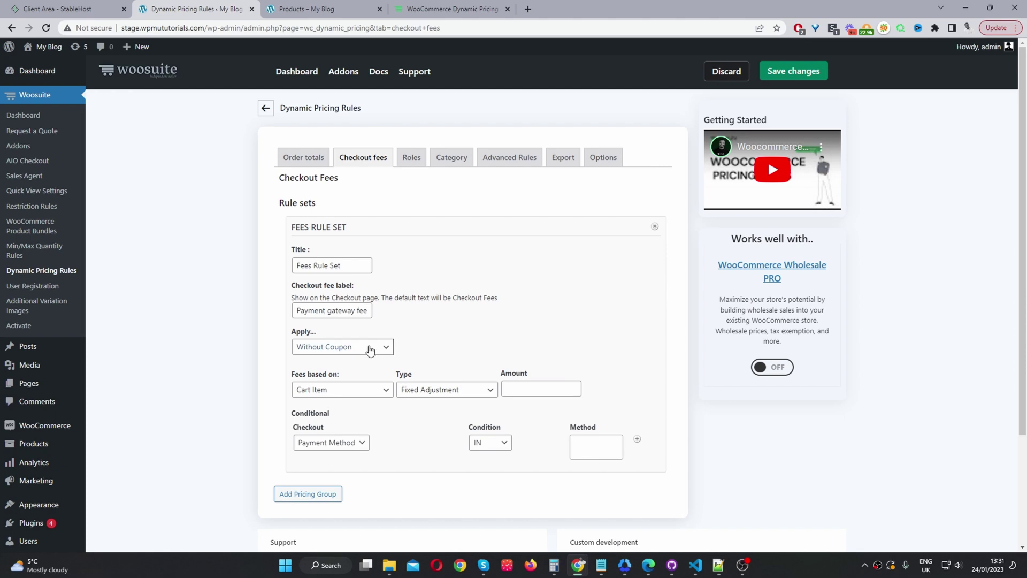
click(318, 390)
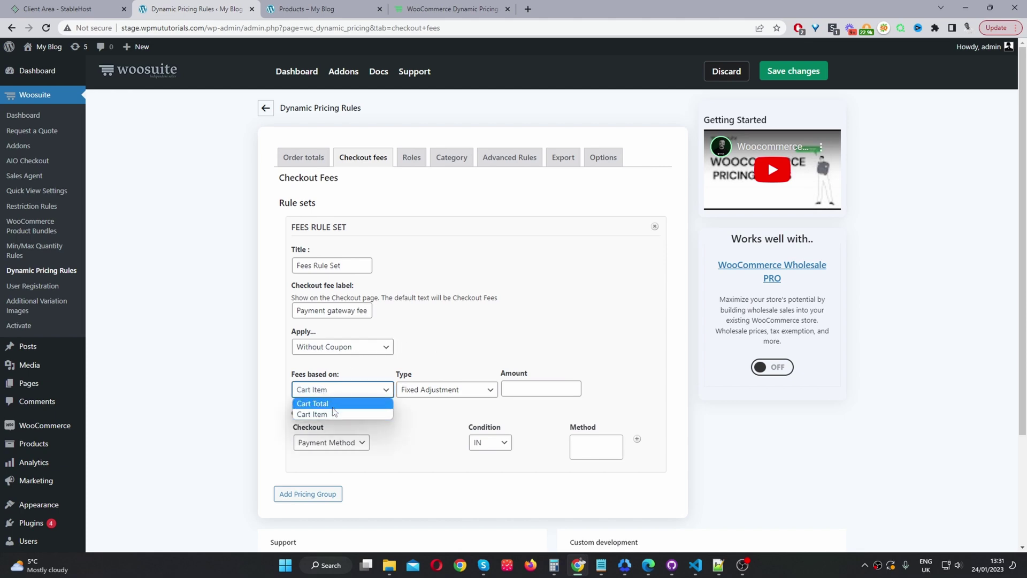
click(431, 394)
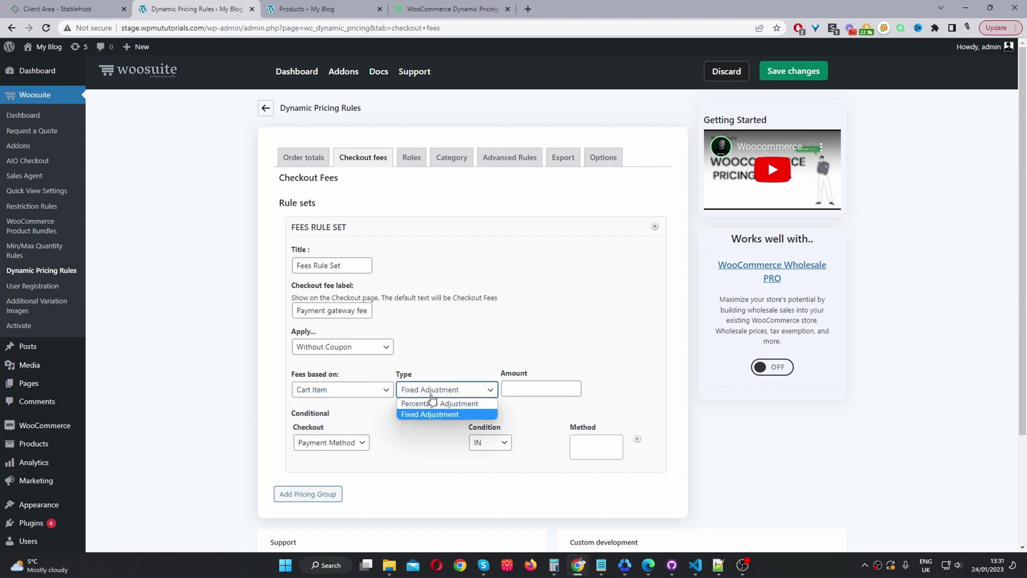
click(545, 355)
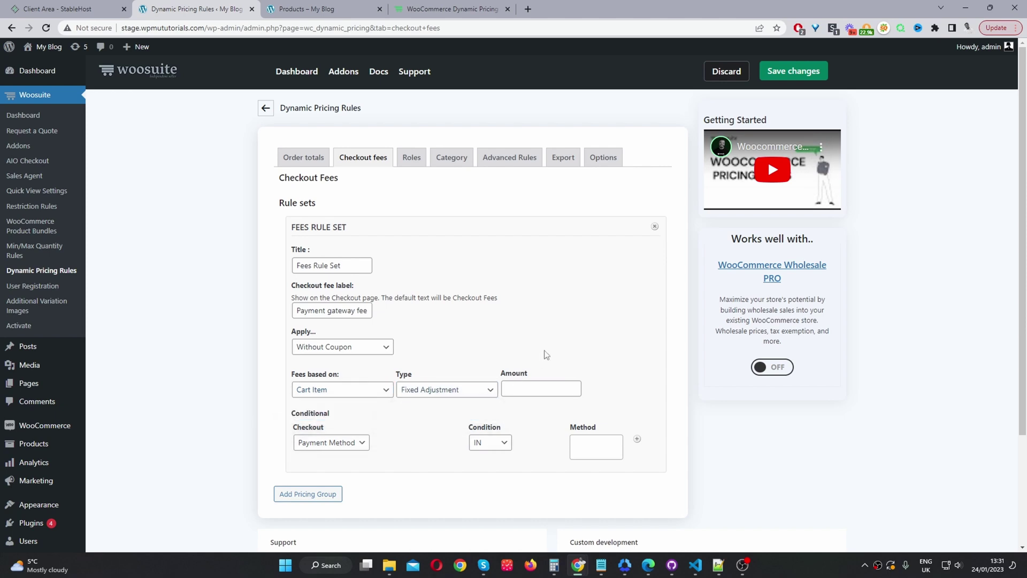
click(534, 387)
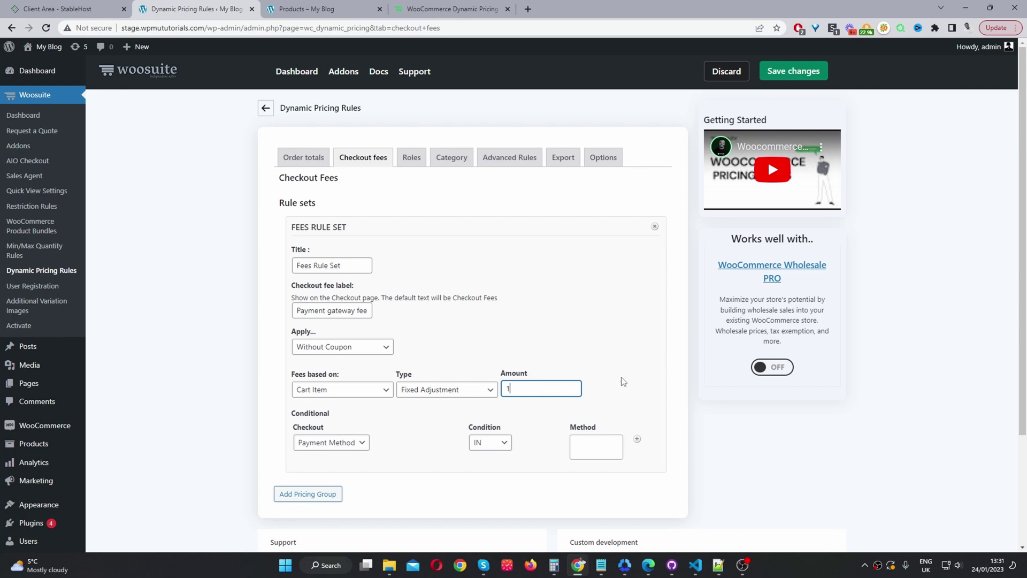
Set the fee's condition to Payment Method IN with Direct bank transfer as the method.
click(345, 443)
click(348, 452)
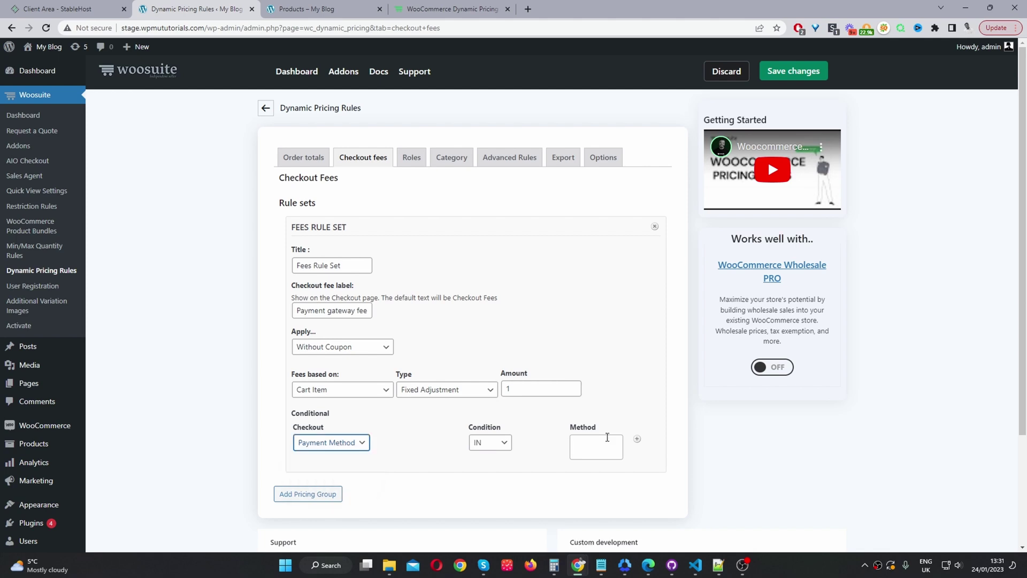
click(608, 437)
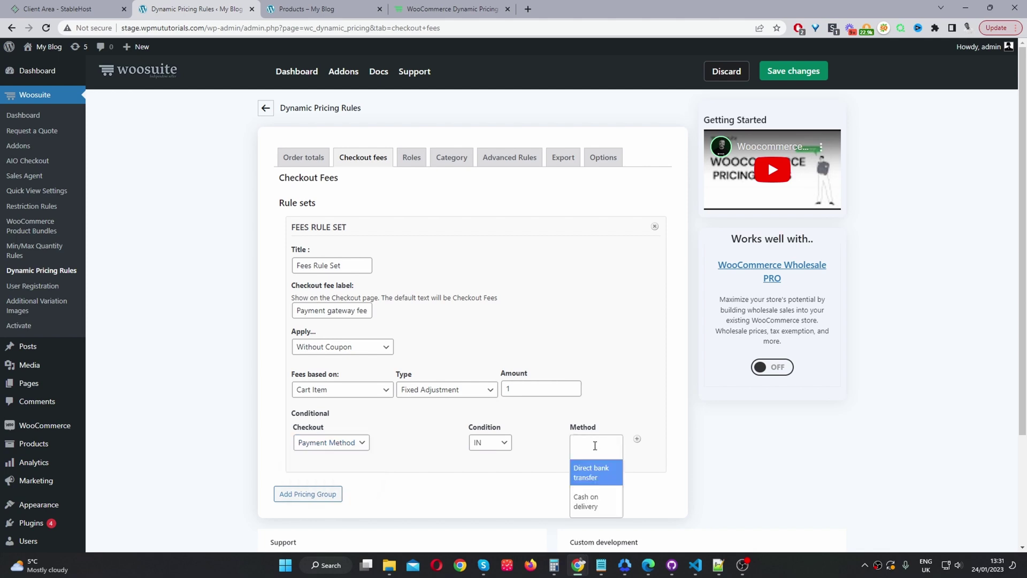
click(599, 478)
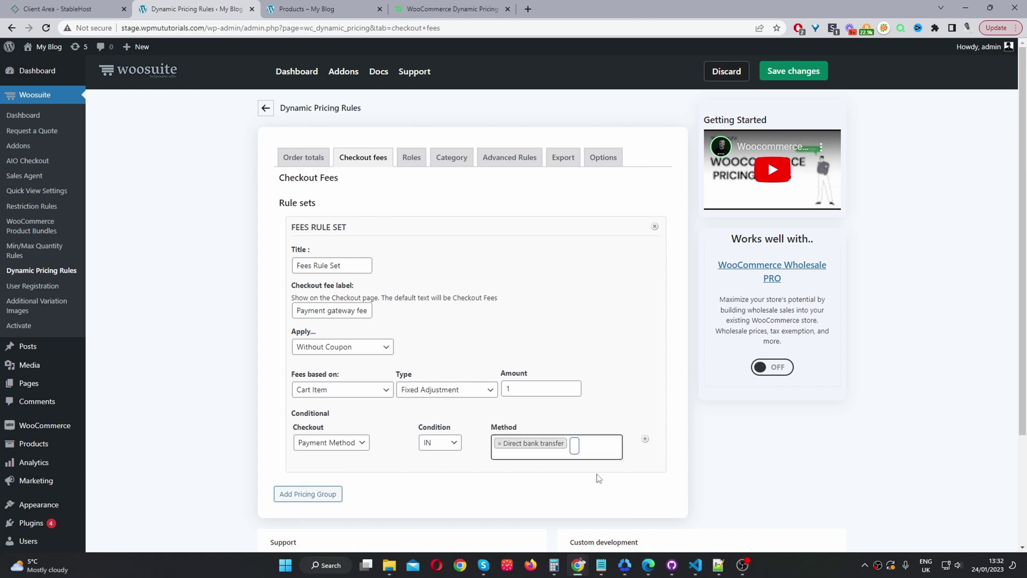
click(518, 392)
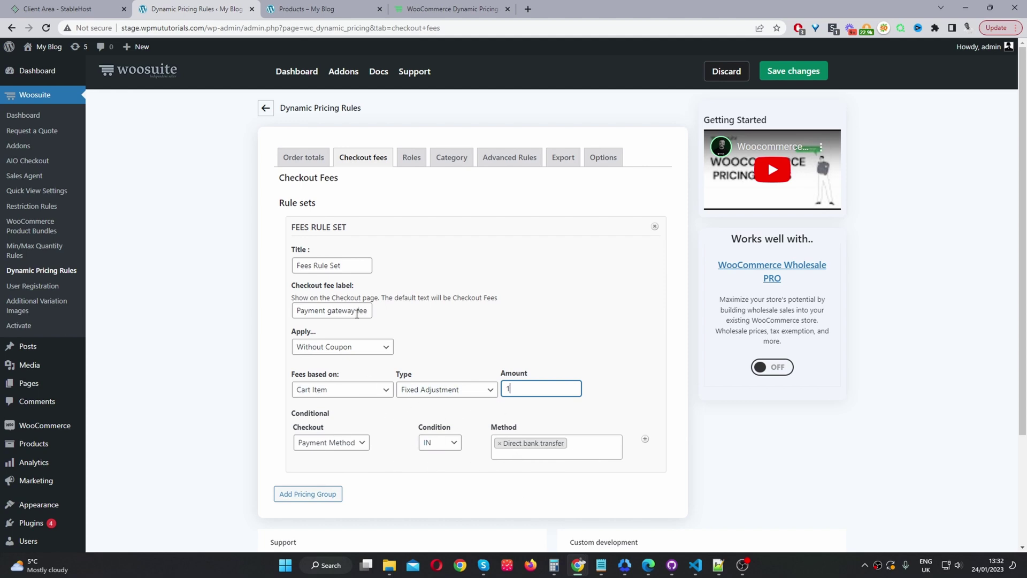
Change the checkout fee label to "Handling fee", keeping the fee based on Cart Item.
drag(357, 314, 225, 318)
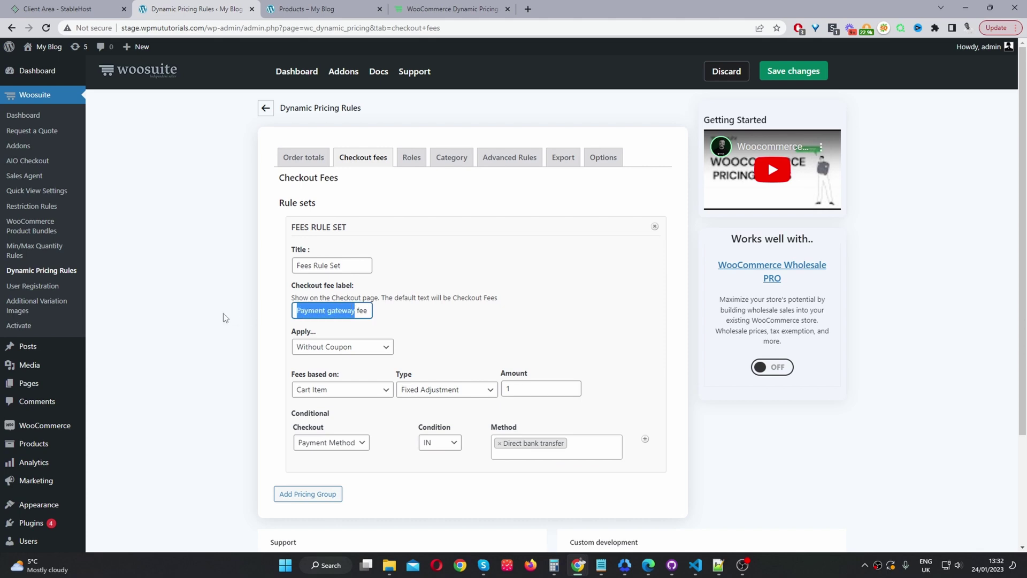
text(Handli)
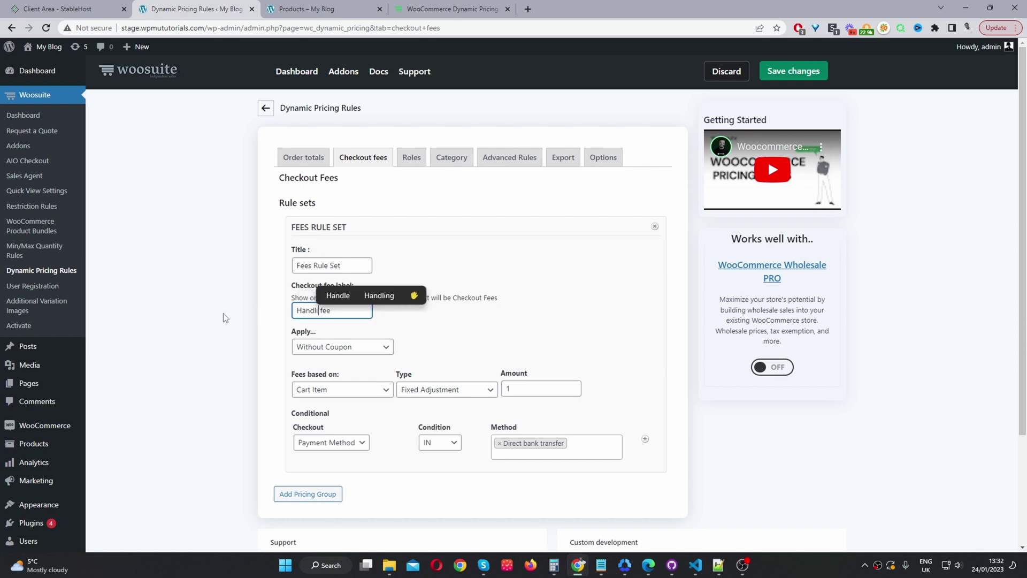
text(ng)
click(369, 395)
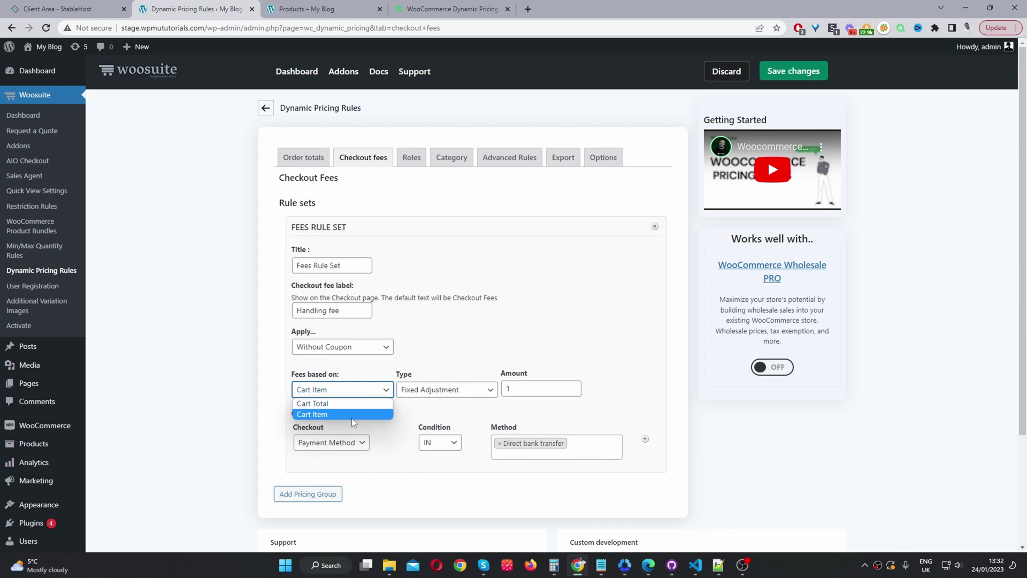
click(456, 363)
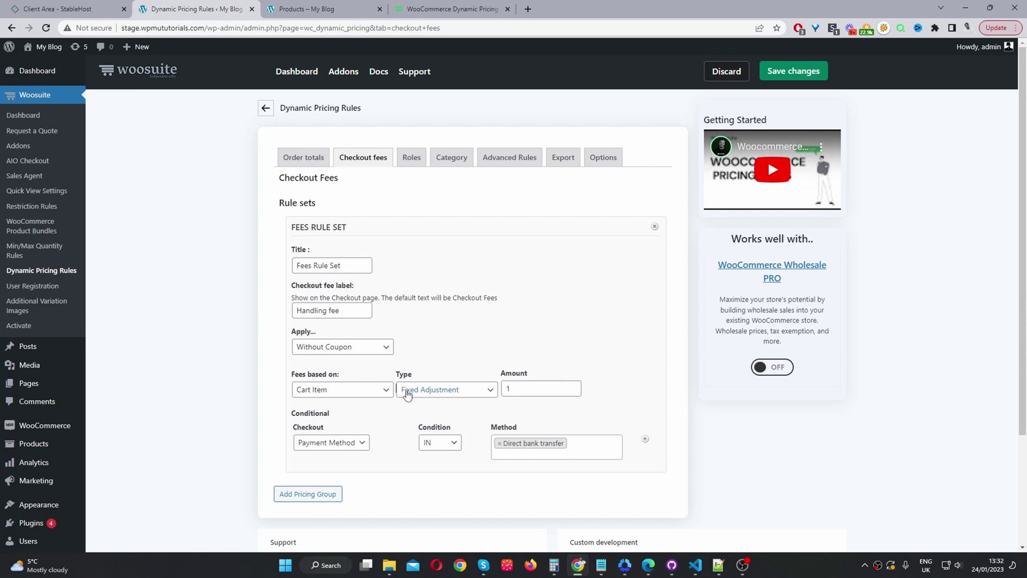
double_click(511, 386)
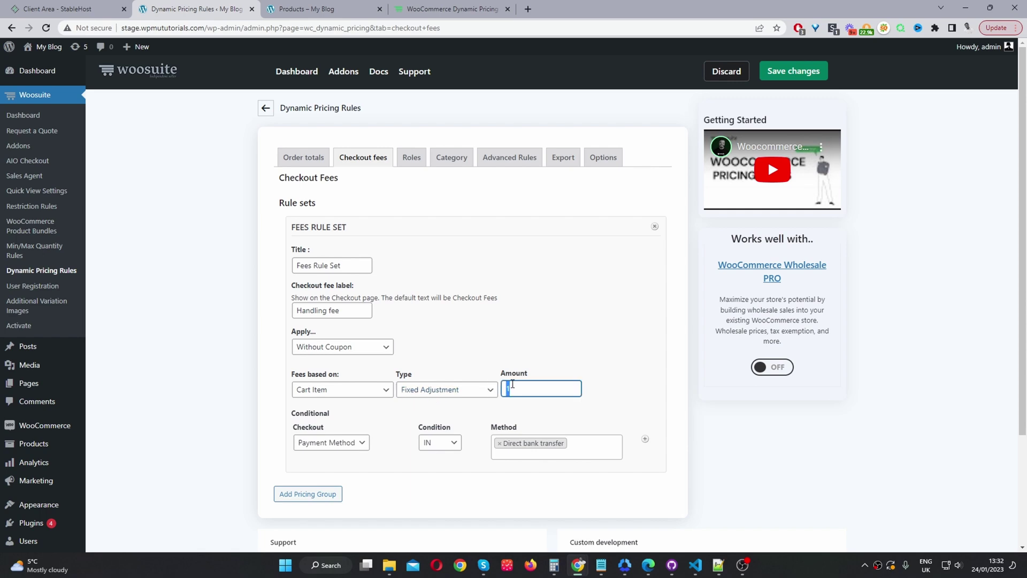
Set the fee's condition to Shipping Method with Flat rate, Free shipping and Flexible Shipping as the methods.
click(331, 442)
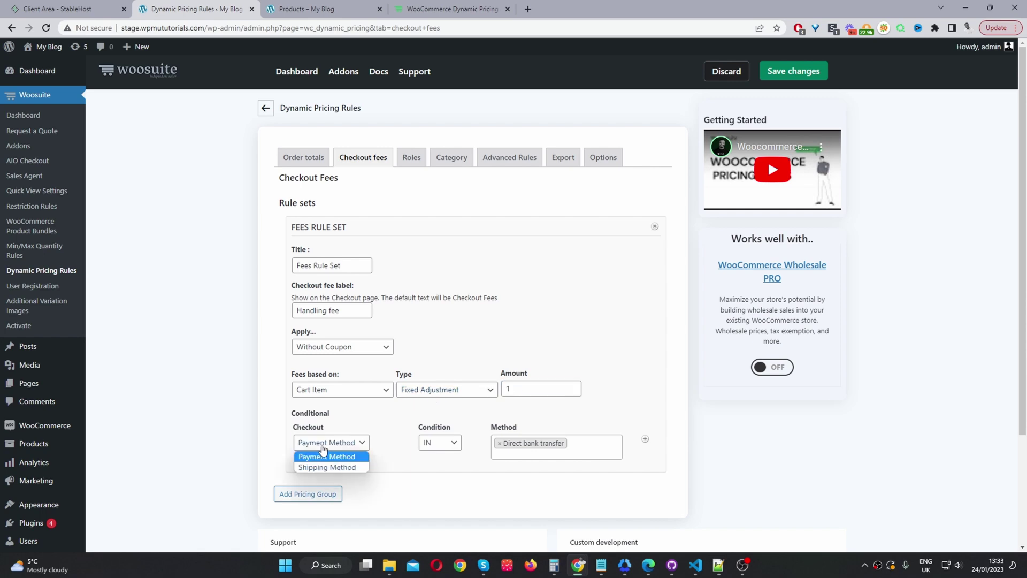
click(328, 466)
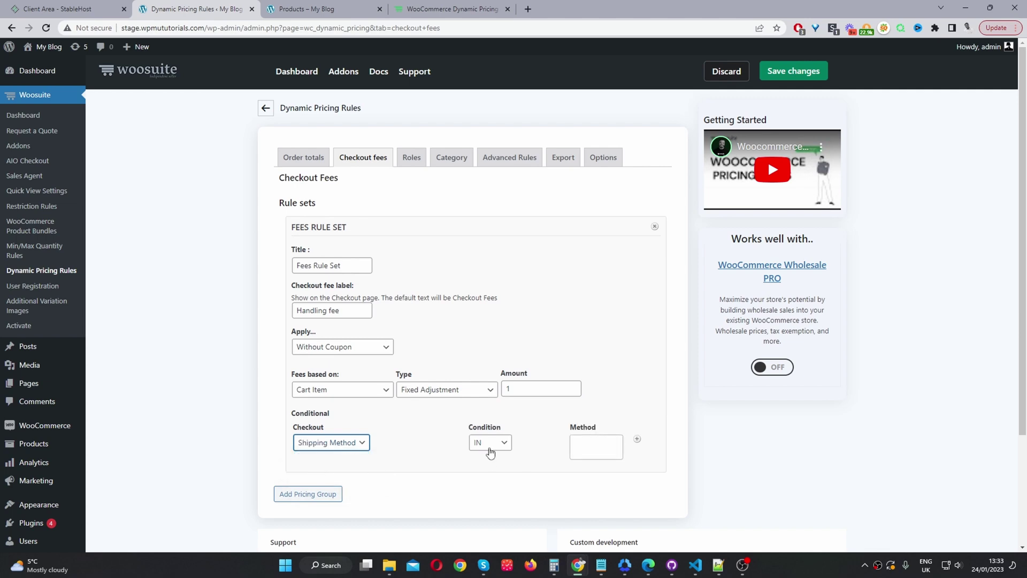
click(582, 441)
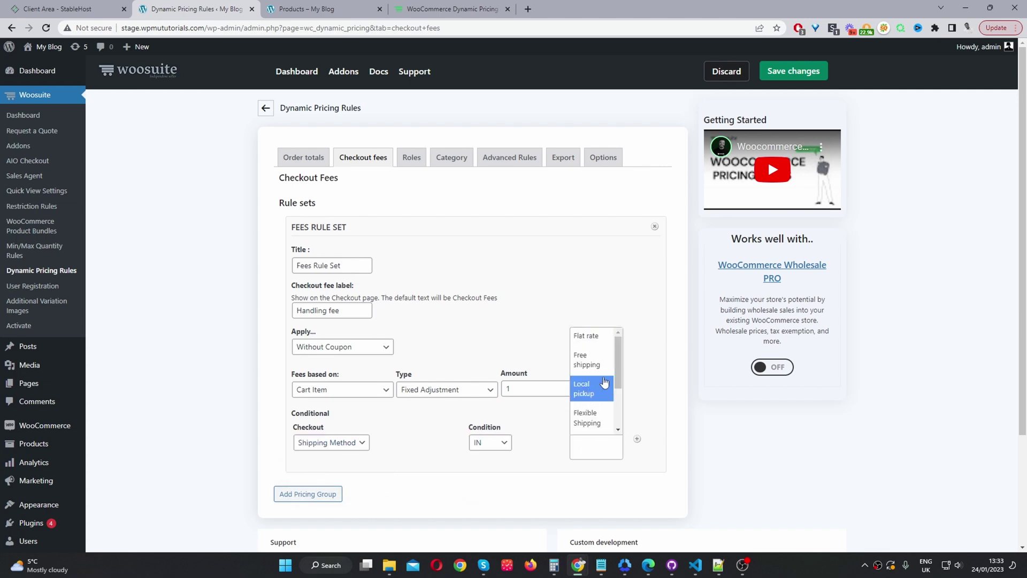
click(593, 341)
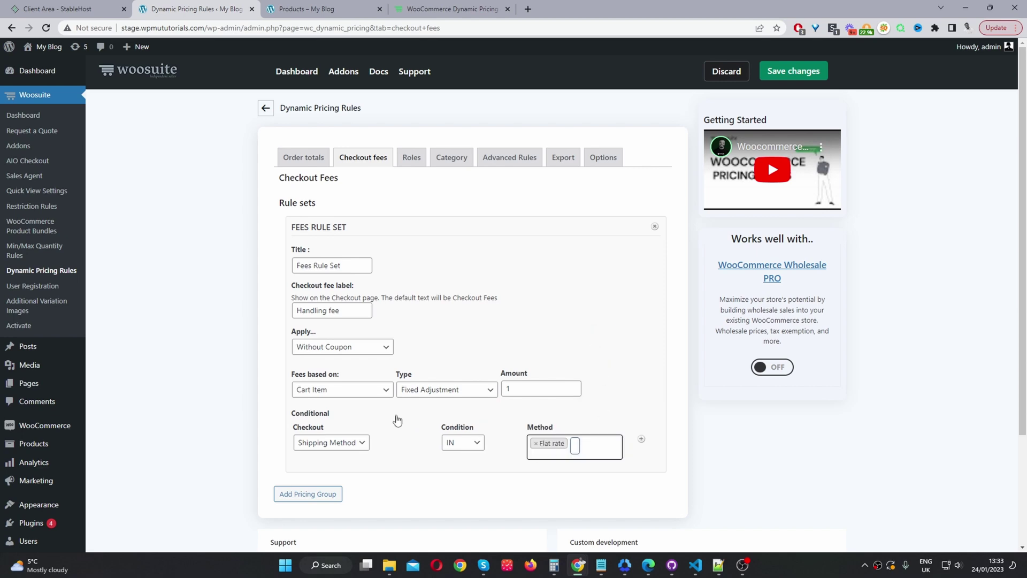
click(588, 446)
text(free)
key(Return)
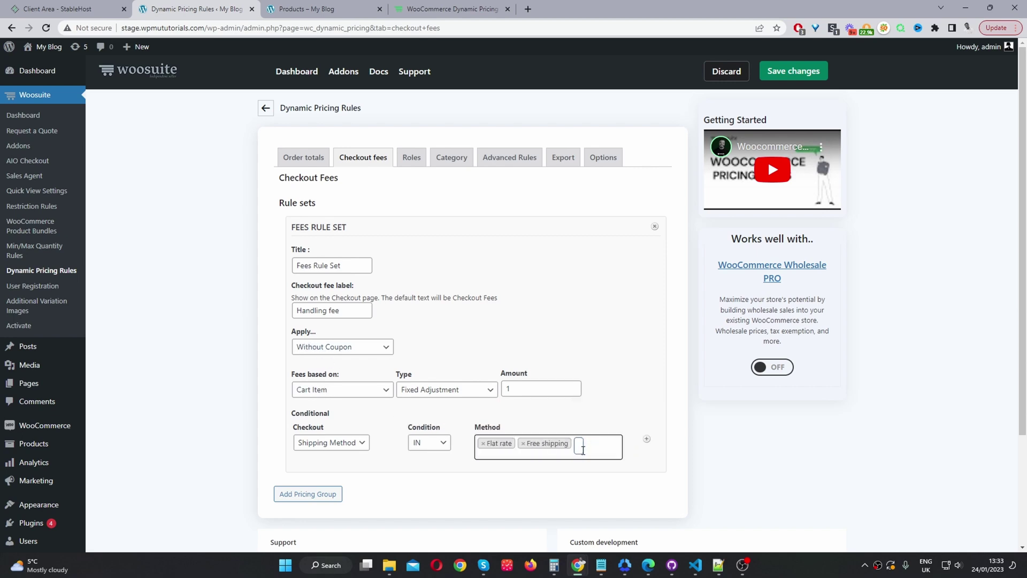
click(585, 448)
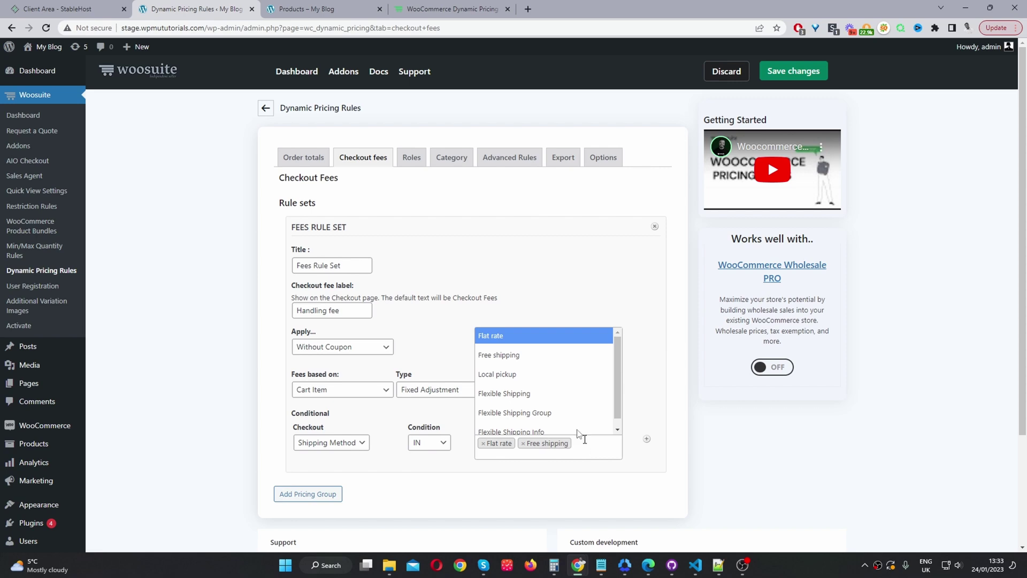
click(530, 396)
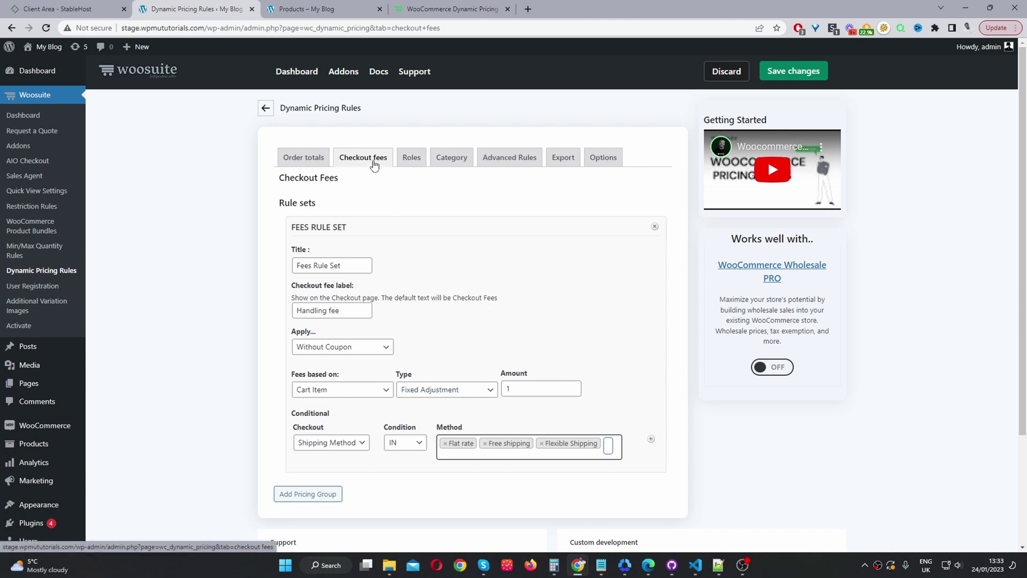
Enable role pricing for the Administrator role with a Price Discount of 10.
click(414, 161)
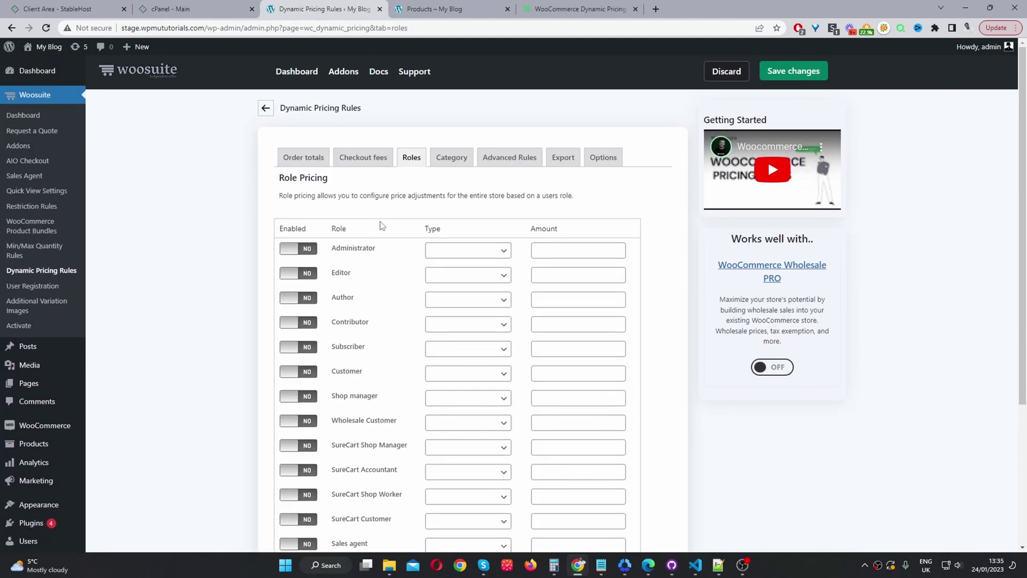
click(295, 255)
click(440, 250)
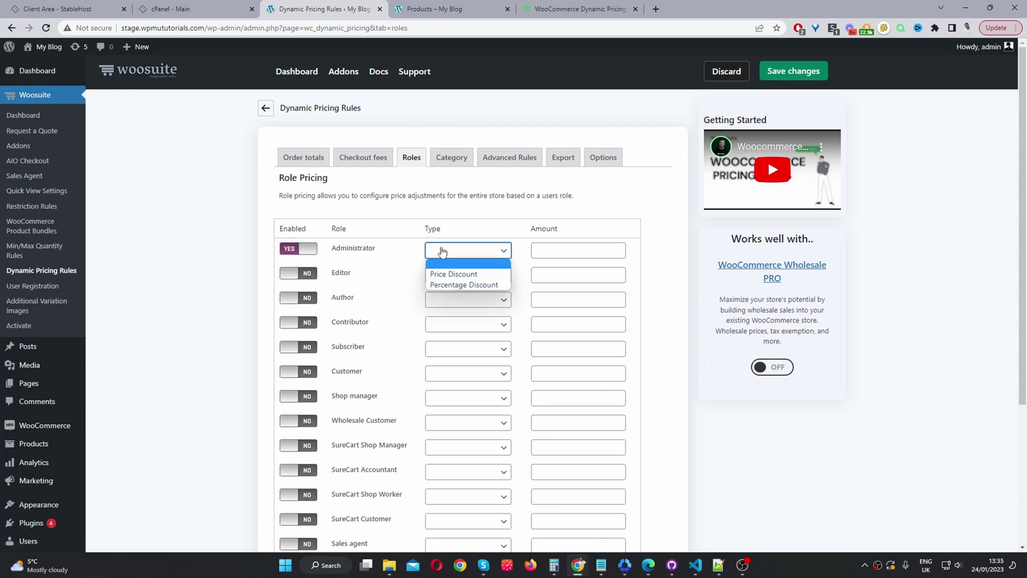
click(466, 280)
click(559, 250)
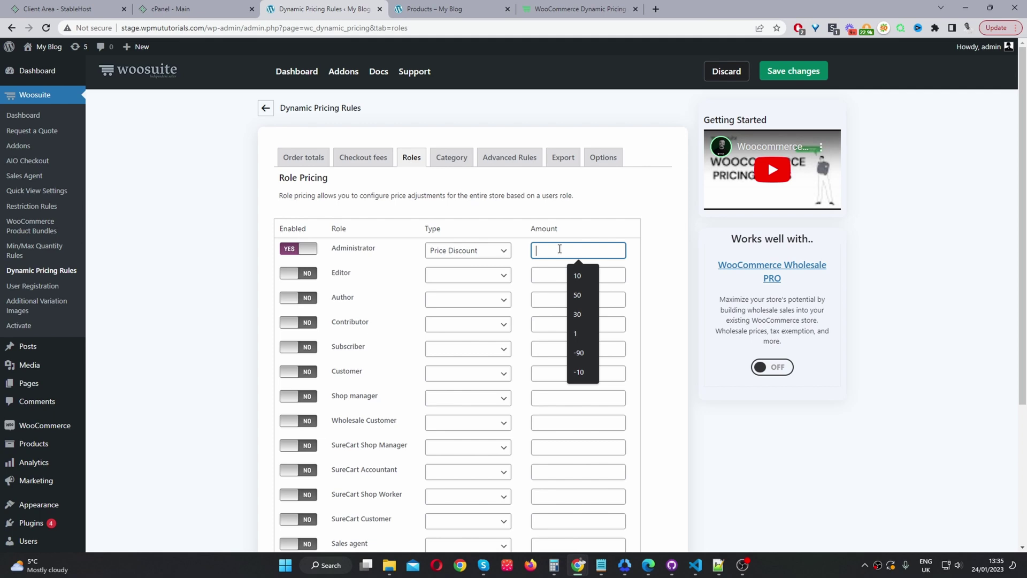
click(576, 275)
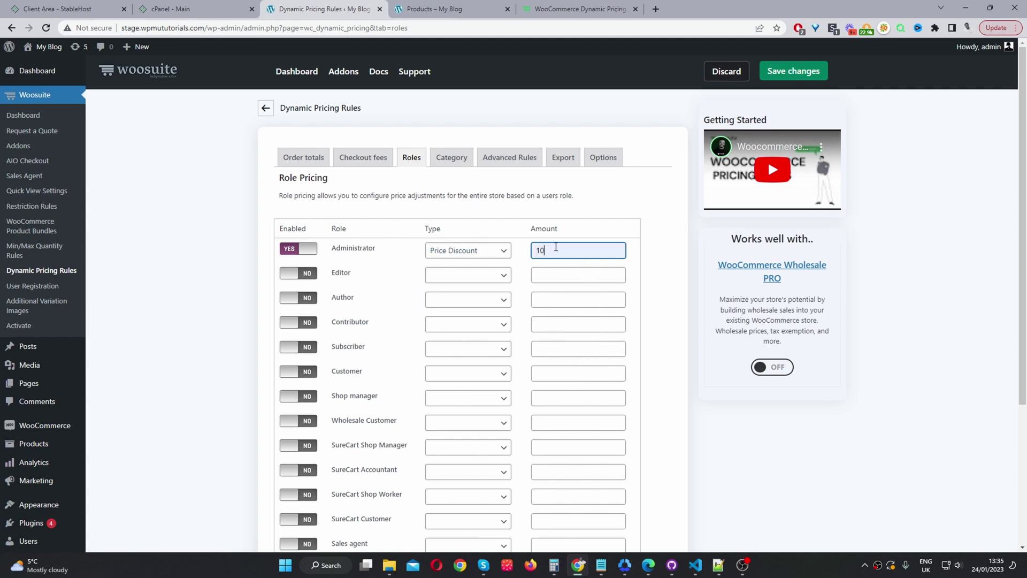
drag(555, 251, 517, 255)
Change the Administrator role's discount type to Percentage Discount.
click(454, 250)
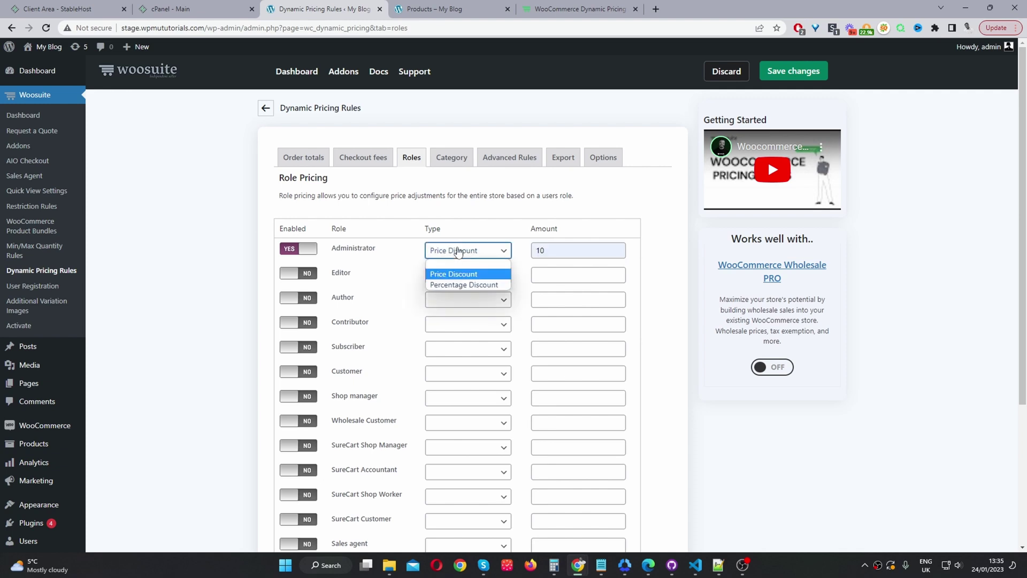
click(457, 285)
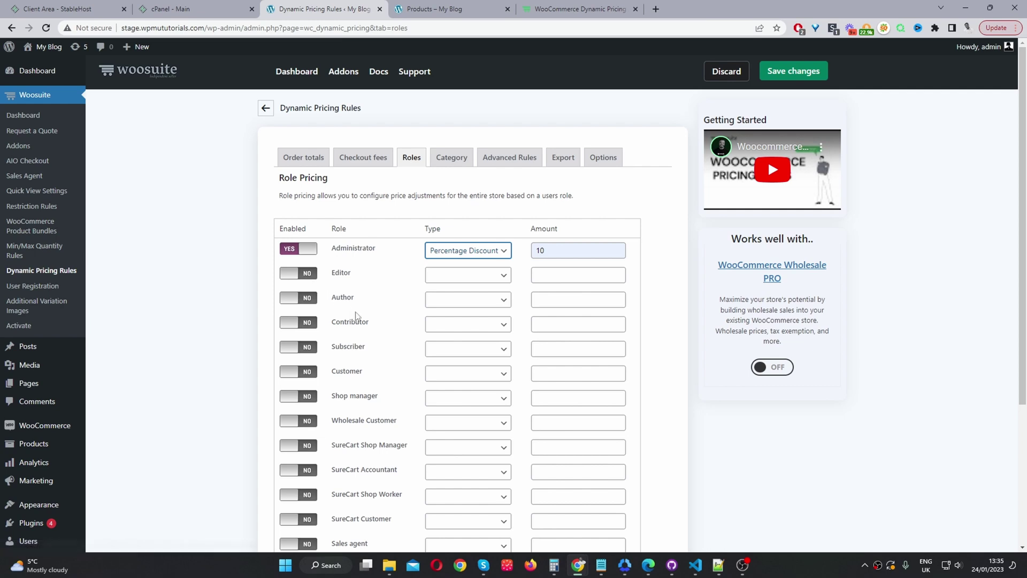
scroll(364, 321, down, 2)
scroll(367, 325, down, 1)
scroll(457, 166, up, 3)
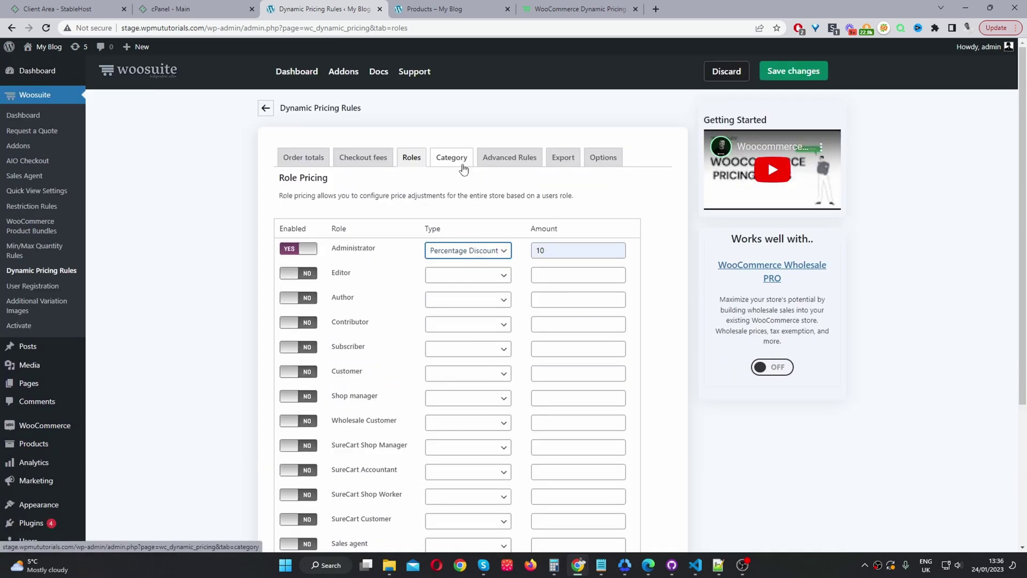
Enable category pricing for the Accessories category with a Percentage Discount of 10.
click(457, 166)
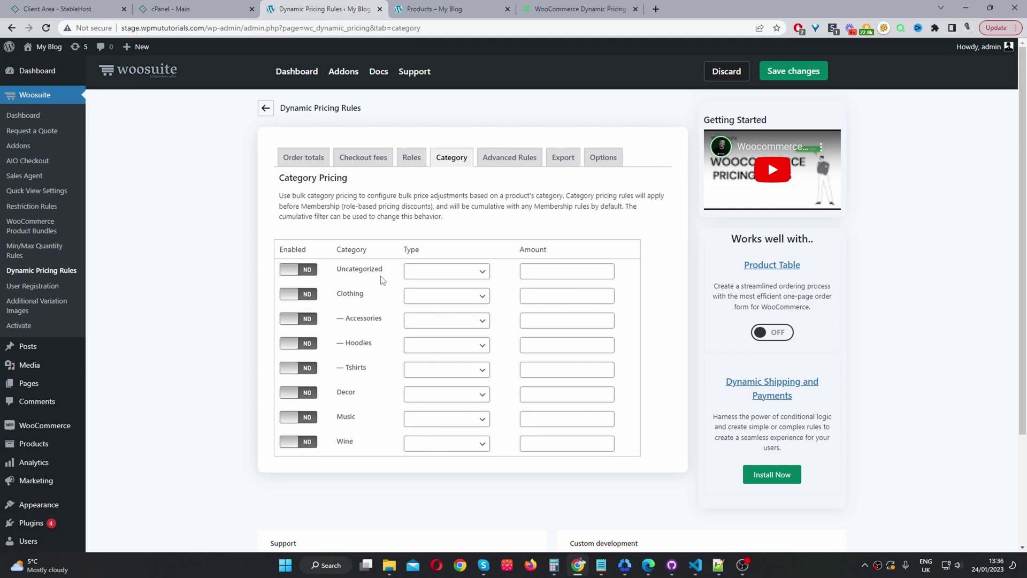
click(293, 320)
click(436, 324)
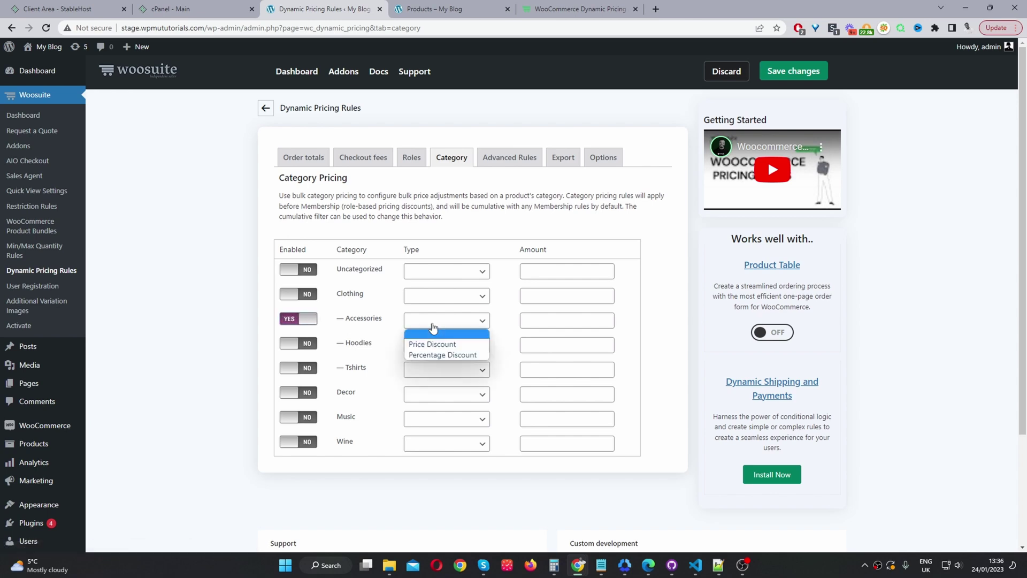
click(448, 354)
click(535, 319)
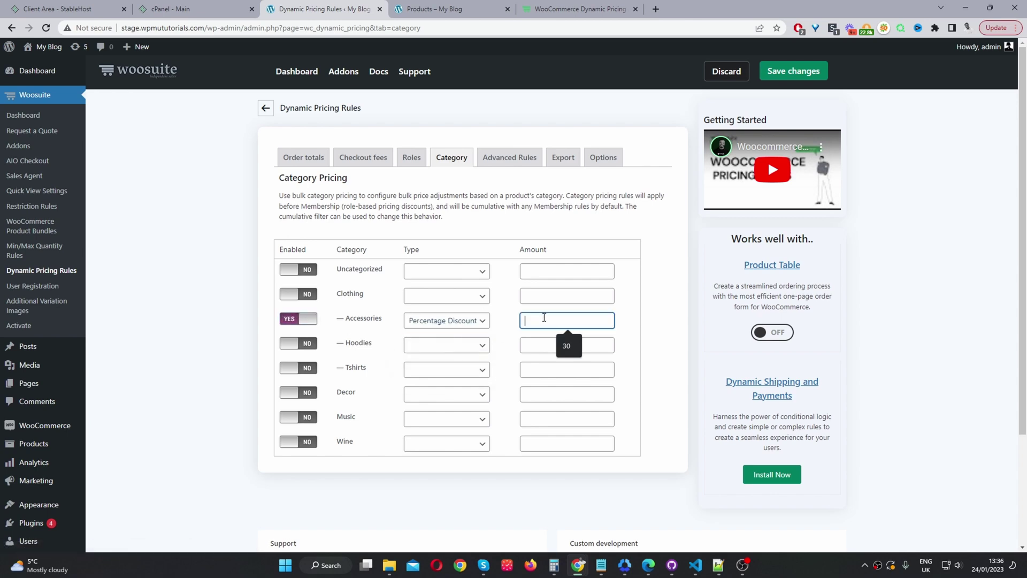
text(10)
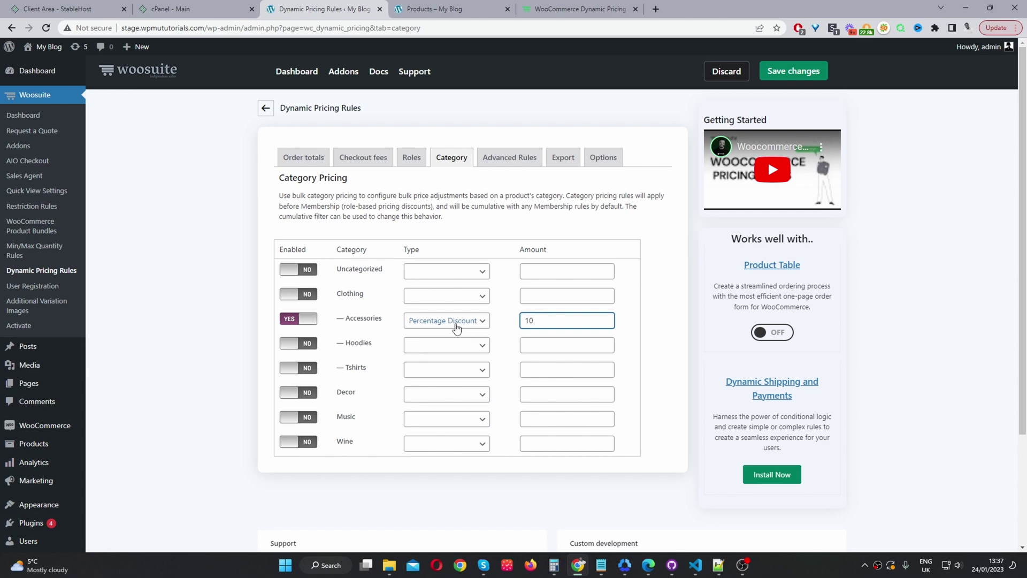
drag(549, 322, 519, 325)
Open the advanced pricing rules and examine the category rule's admin title and the options for basing quantities.
click(509, 159)
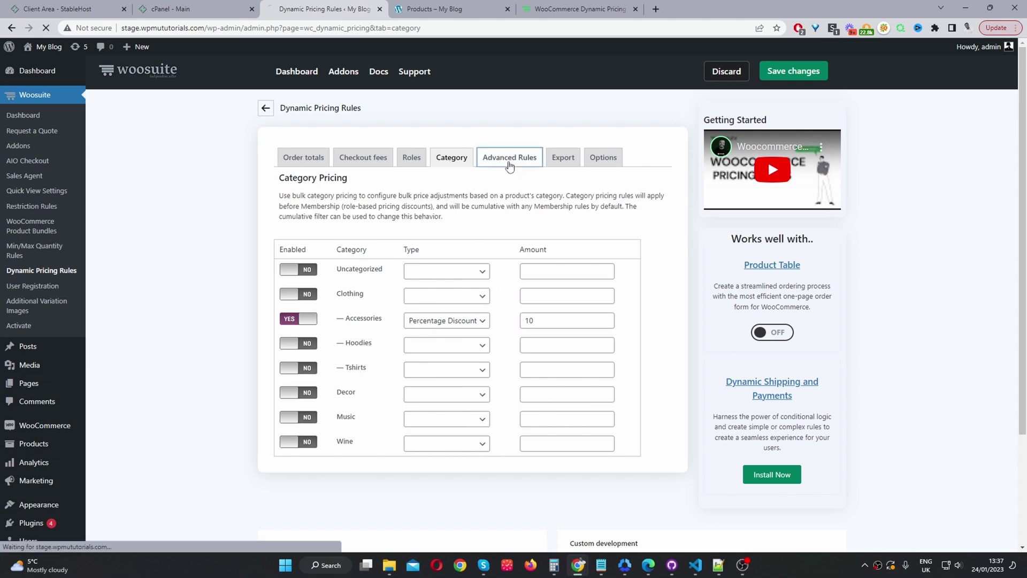
drag(338, 136, 308, 136)
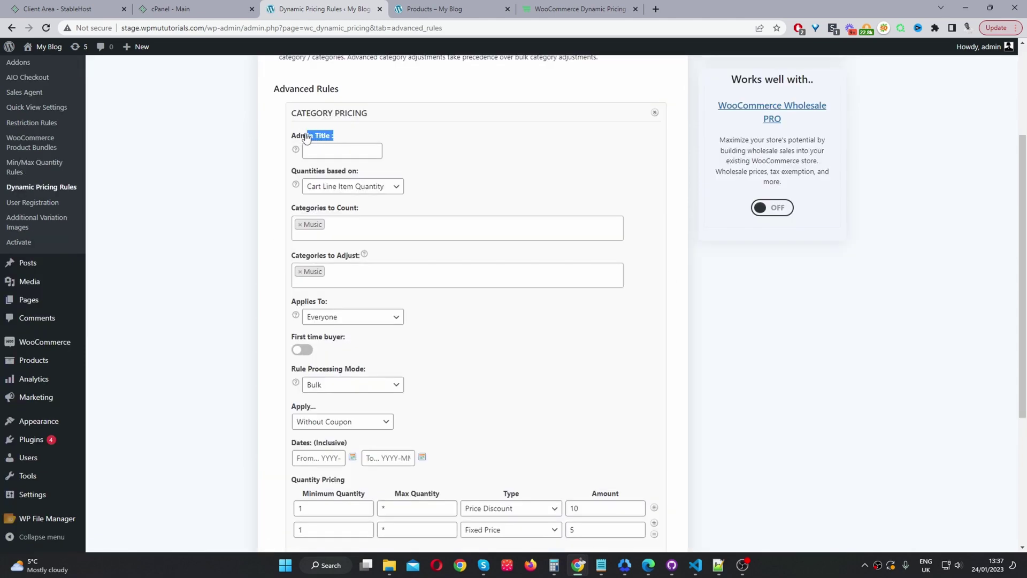
click(375, 152)
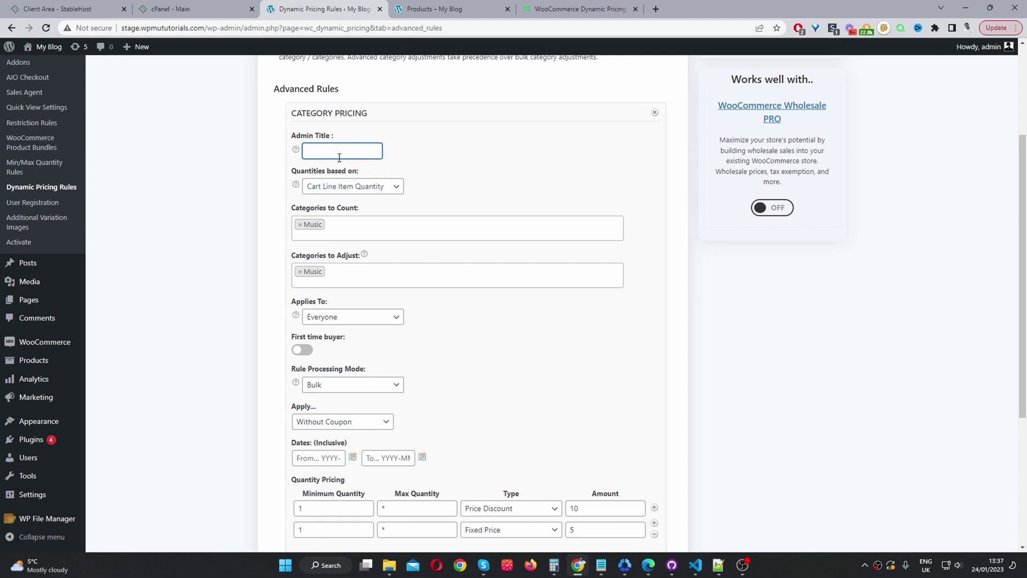
click(350, 187)
click(353, 191)
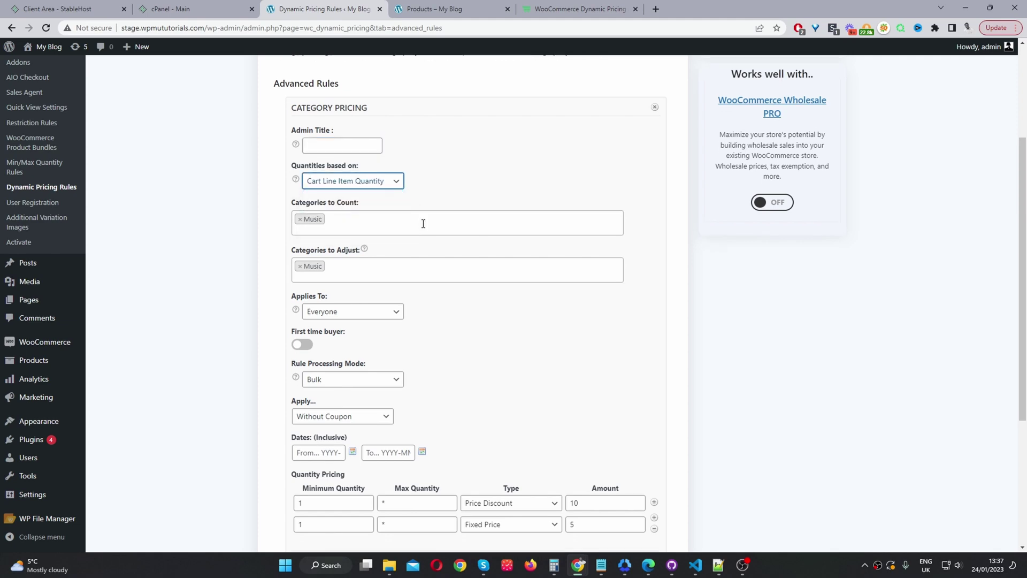
scroll(353, 187, down, 2)
click(350, 79)
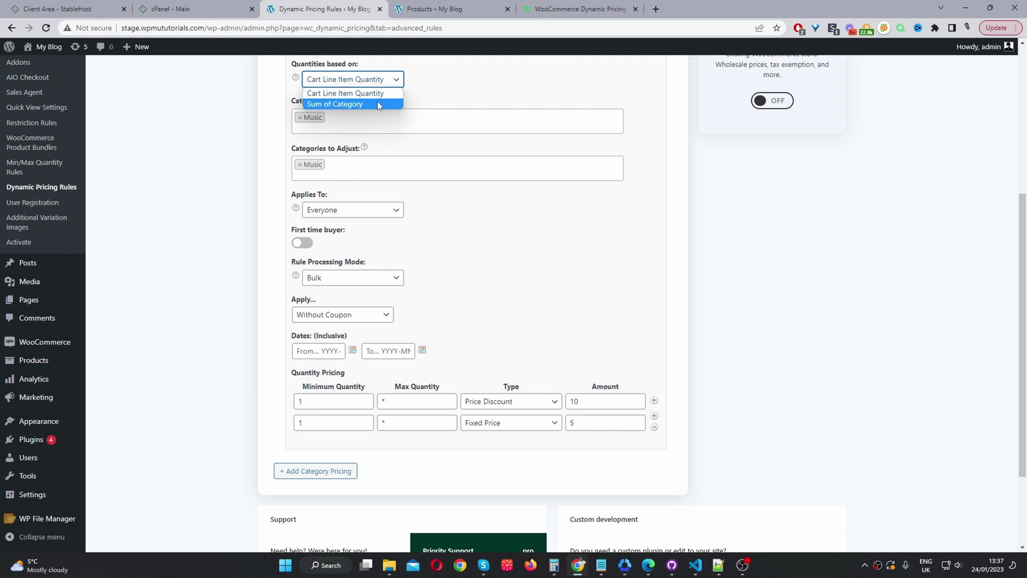
click(622, 251)
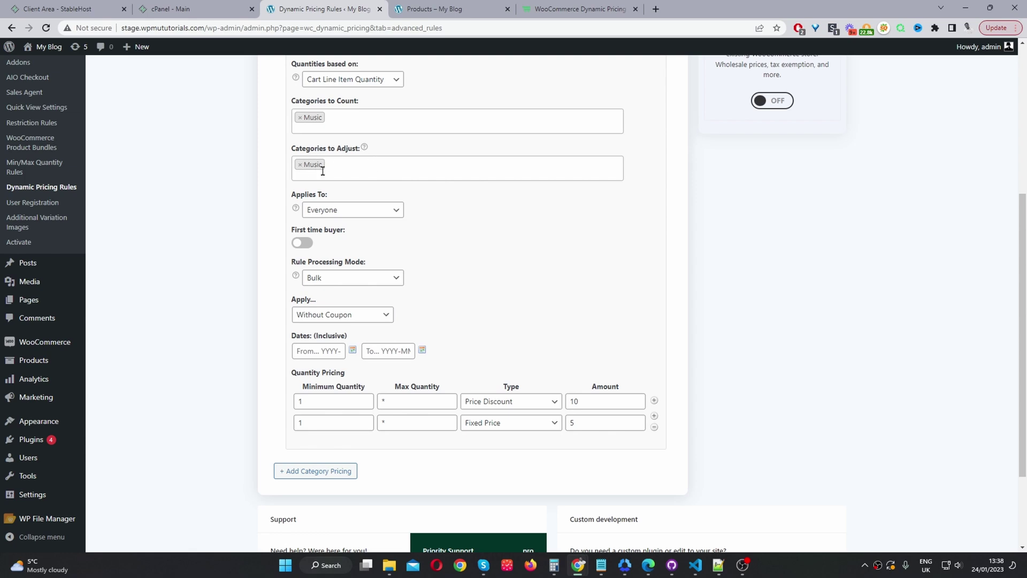
Review the category rule's Applies To choices, first time buyer switch and rule processing modes.
click(323, 214)
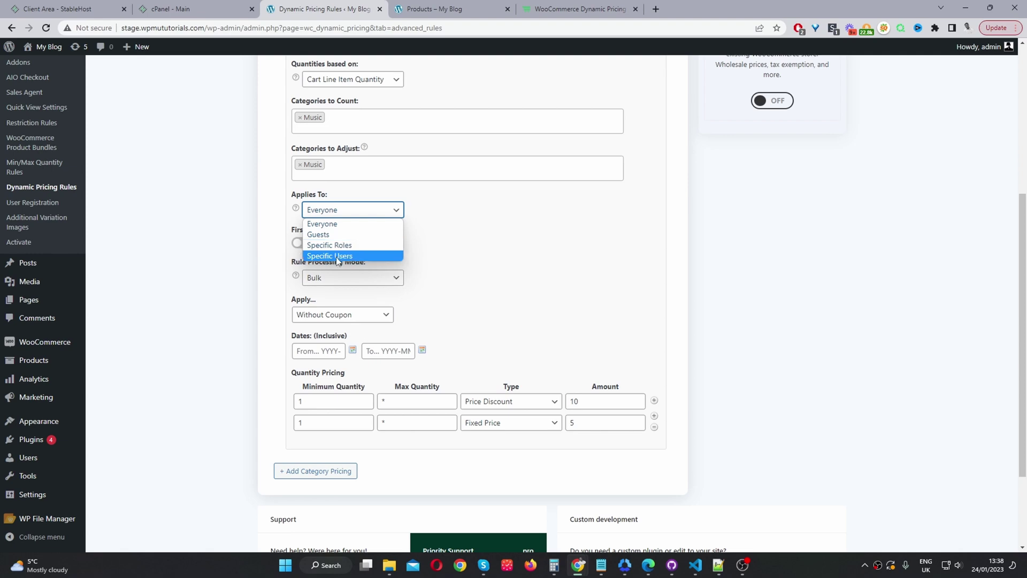
click(314, 241)
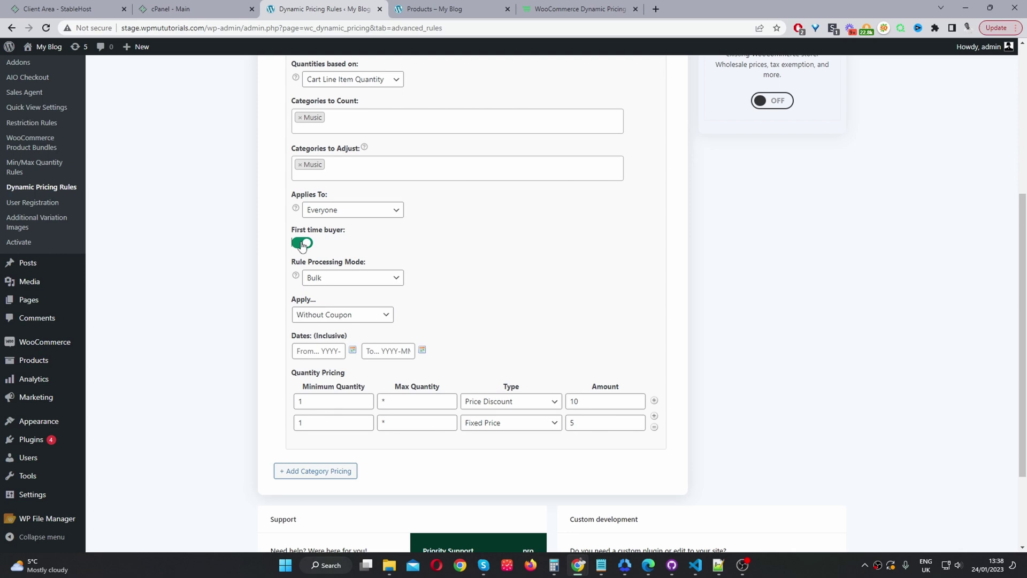
click(304, 243)
click(314, 280)
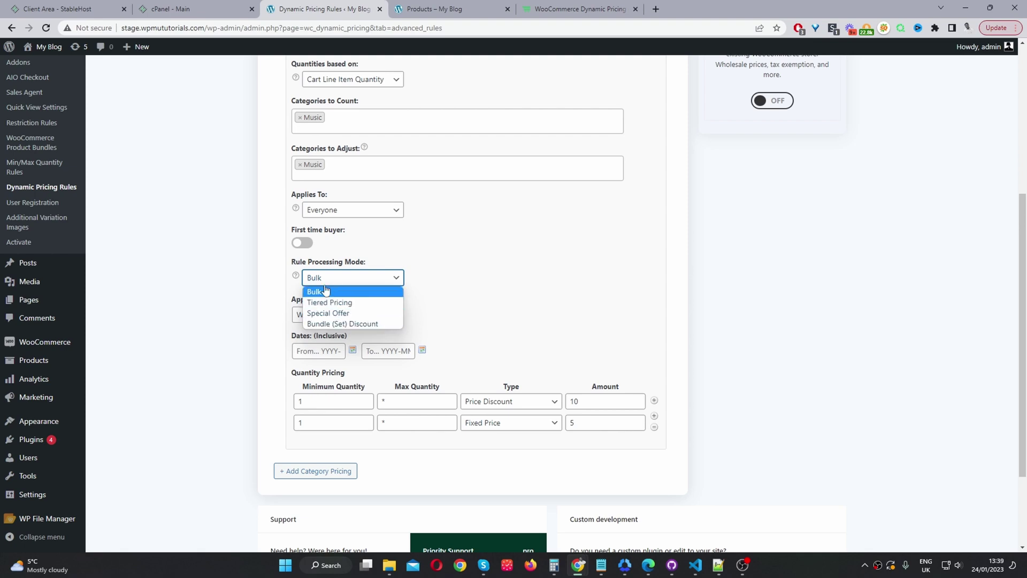
click(369, 279)
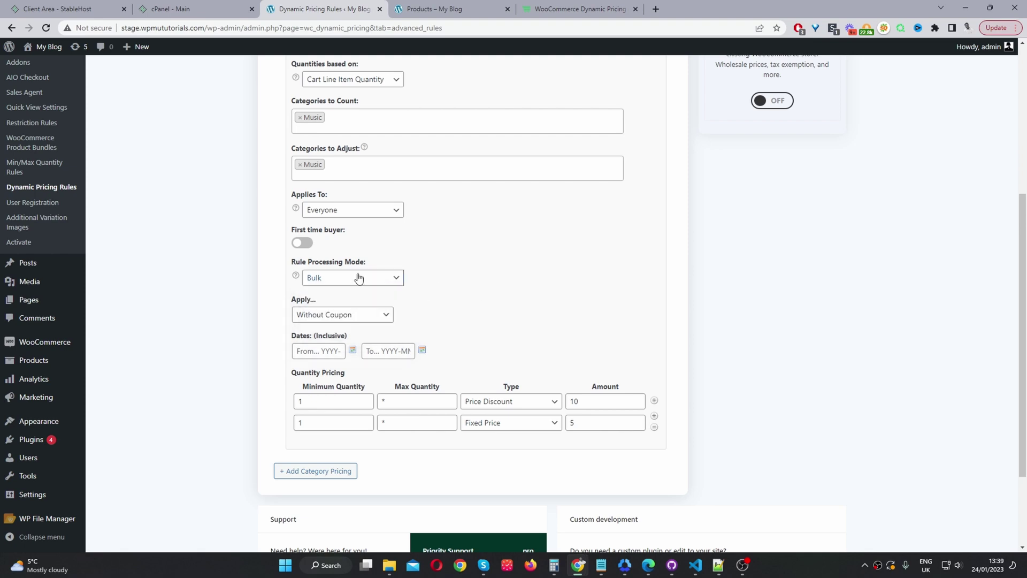
Try applying the category rule With Coupon, check the coupon field, and return it to Without Coupon.
click(332, 319)
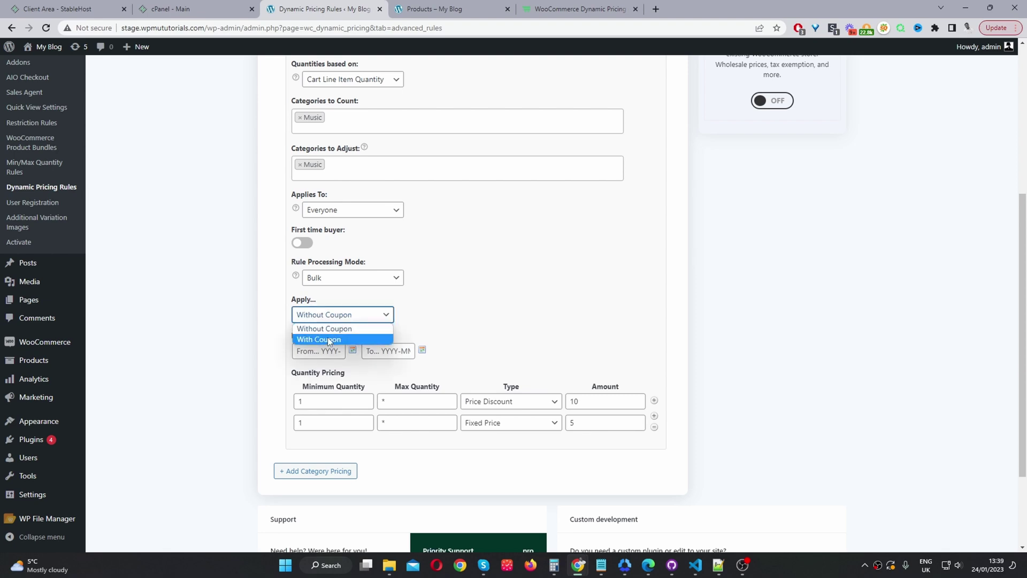
click(327, 338)
click(449, 321)
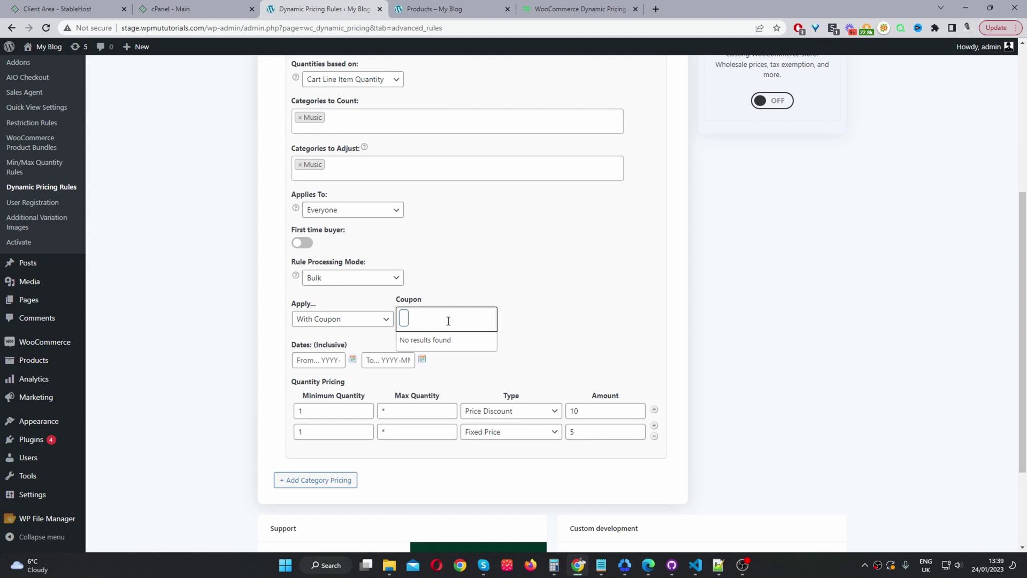
click(374, 321)
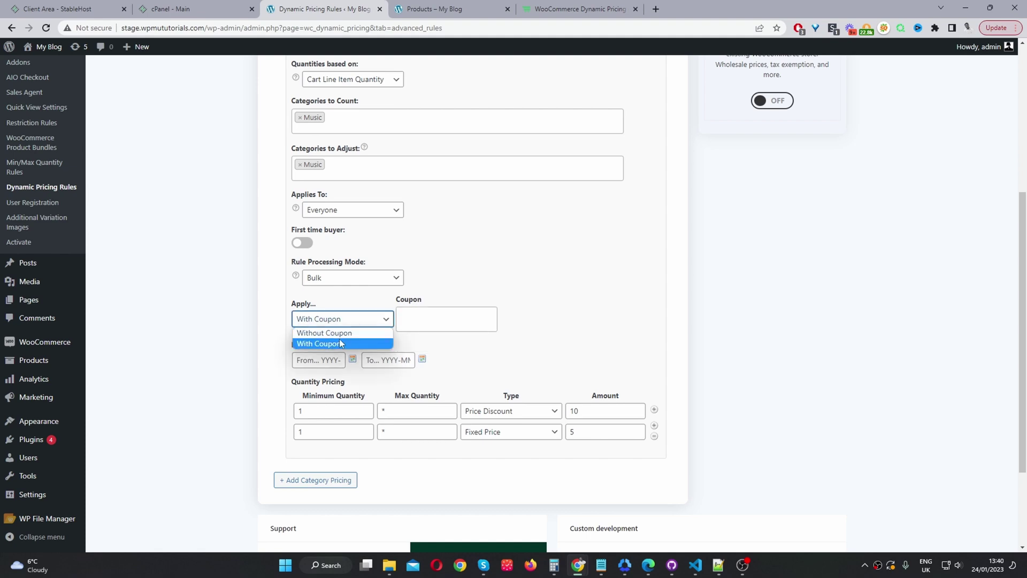
click(340, 336)
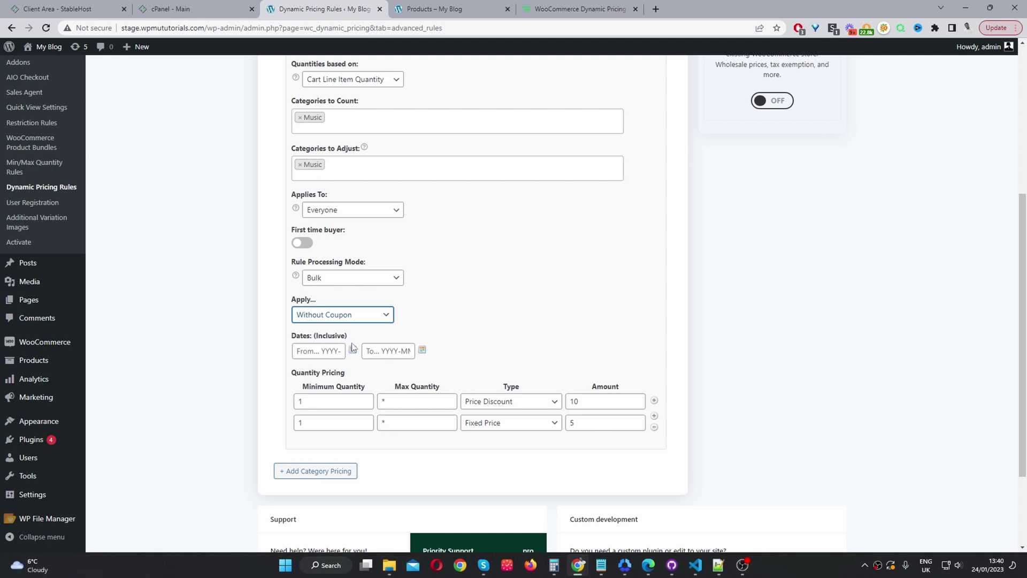
Set the first quantity pricing row to a maximum quantity of 5 with a Percentage Discount of 5.
click(304, 350)
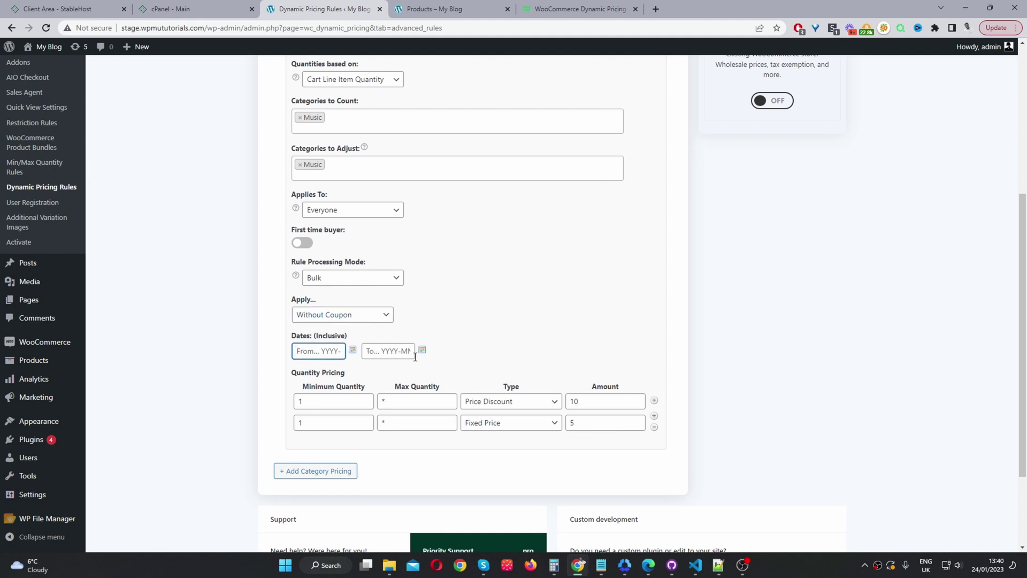
click(315, 400)
drag(310, 401, 297, 401)
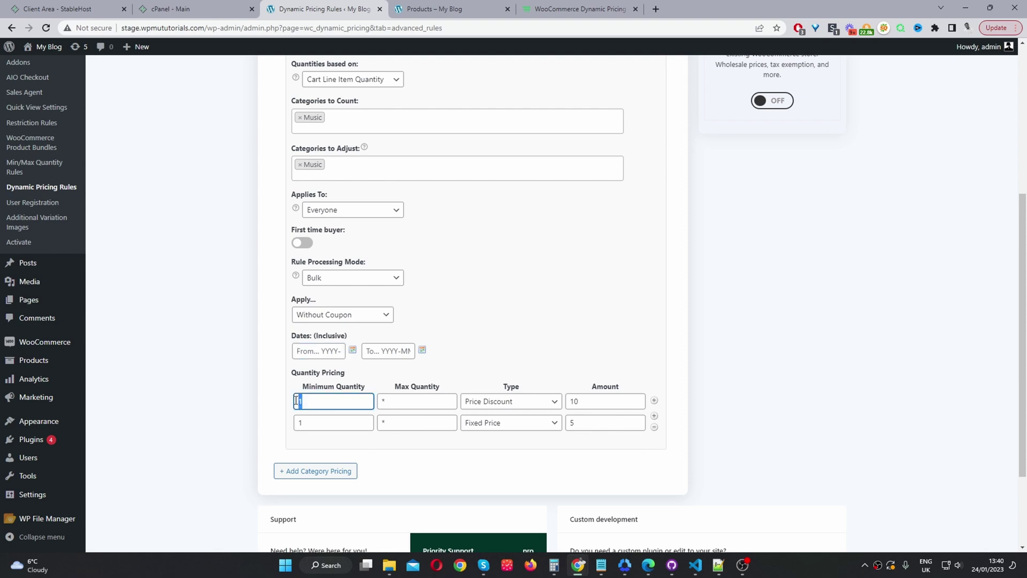
drag(398, 403, 382, 402)
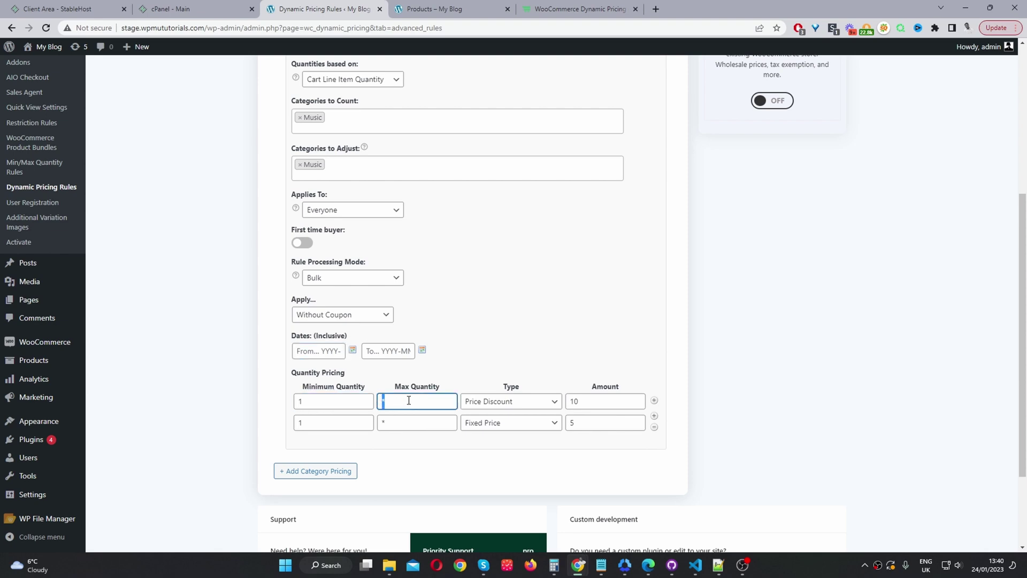
text(5)
click(527, 405)
click(508, 426)
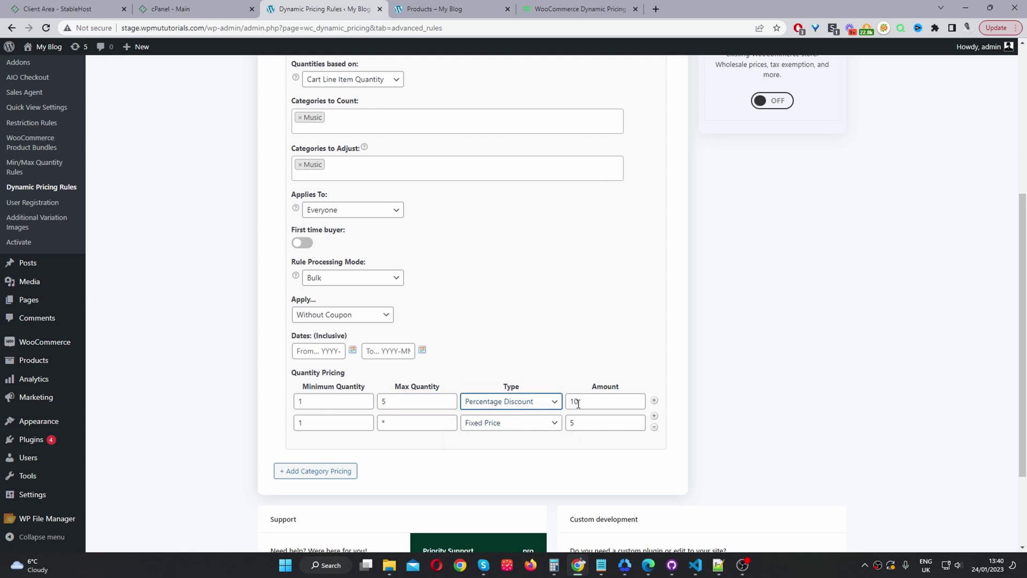
drag(578, 403, 533, 405)
text(5)
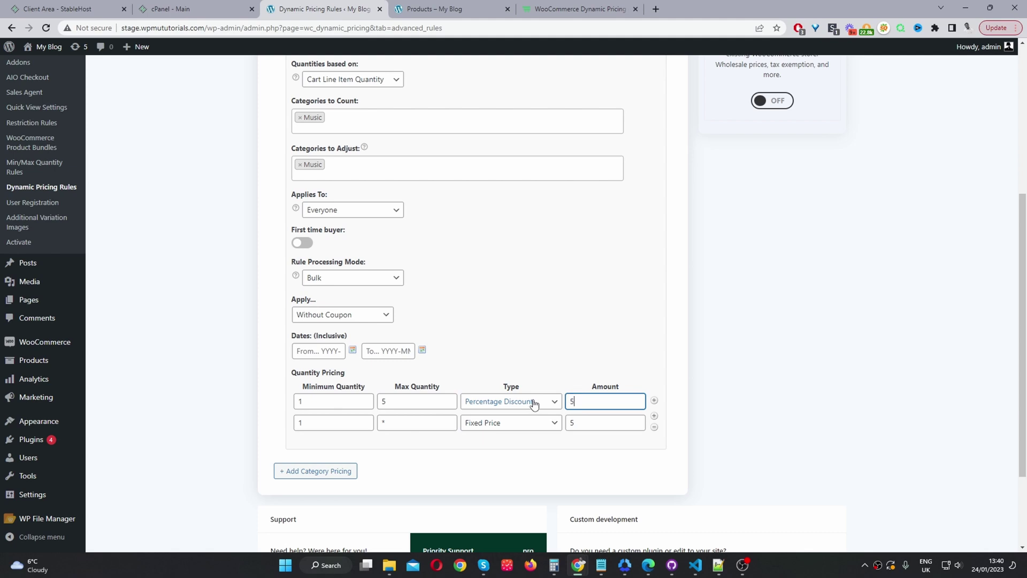
Set the second quantity pricing row to minimum 6 with a Percentage Discount of 8, and add an empty row below it.
double_click(339, 422)
text(6)
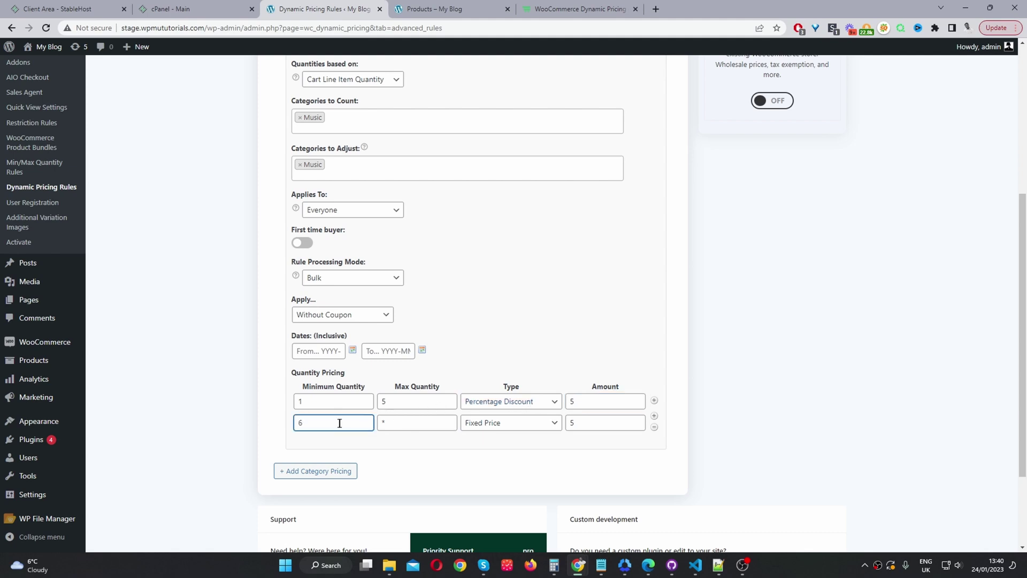
double_click(304, 422)
key(Tab)
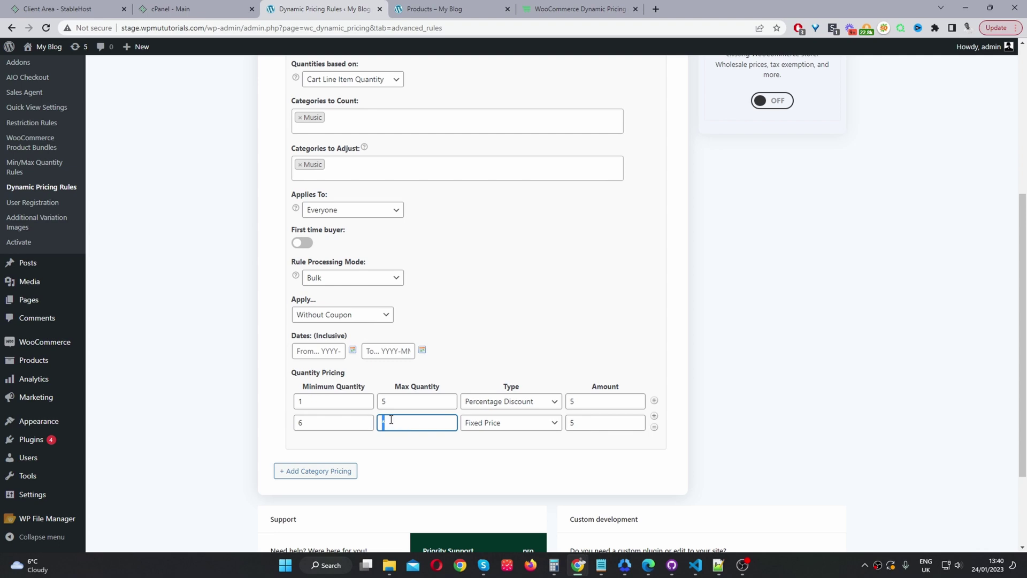
click(497, 426)
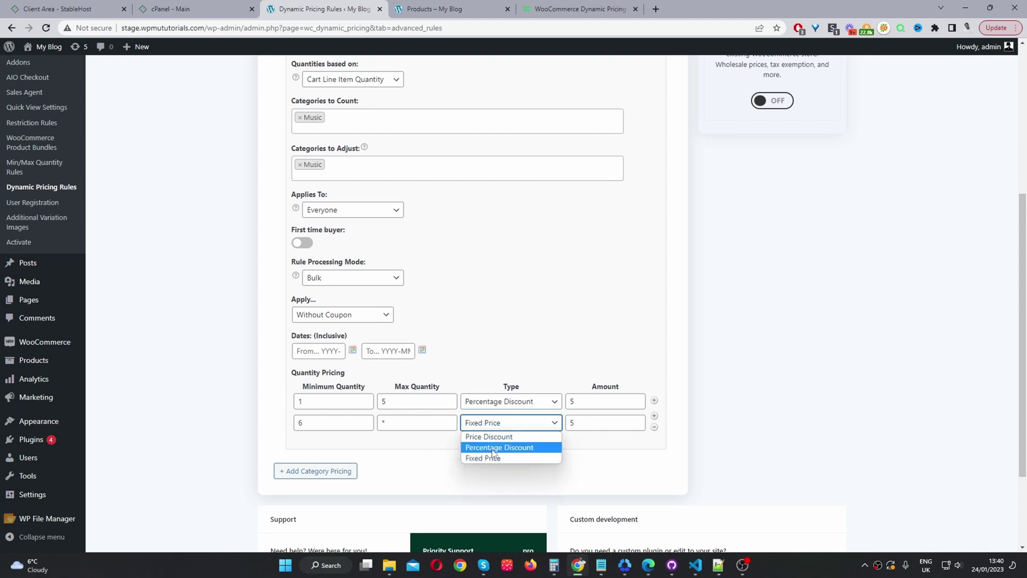
click(506, 447)
key(Tab)
text(8)
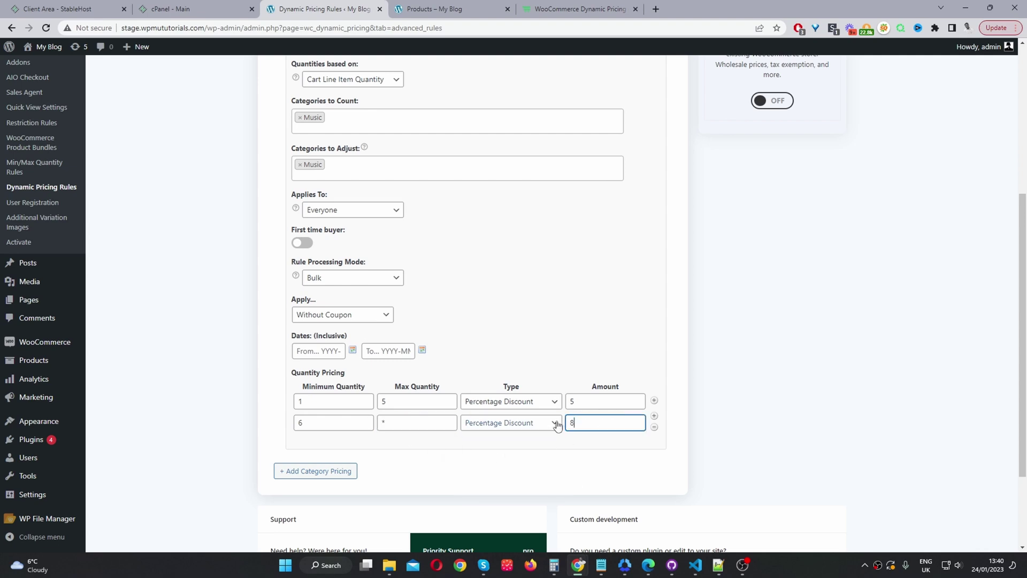
click(655, 416)
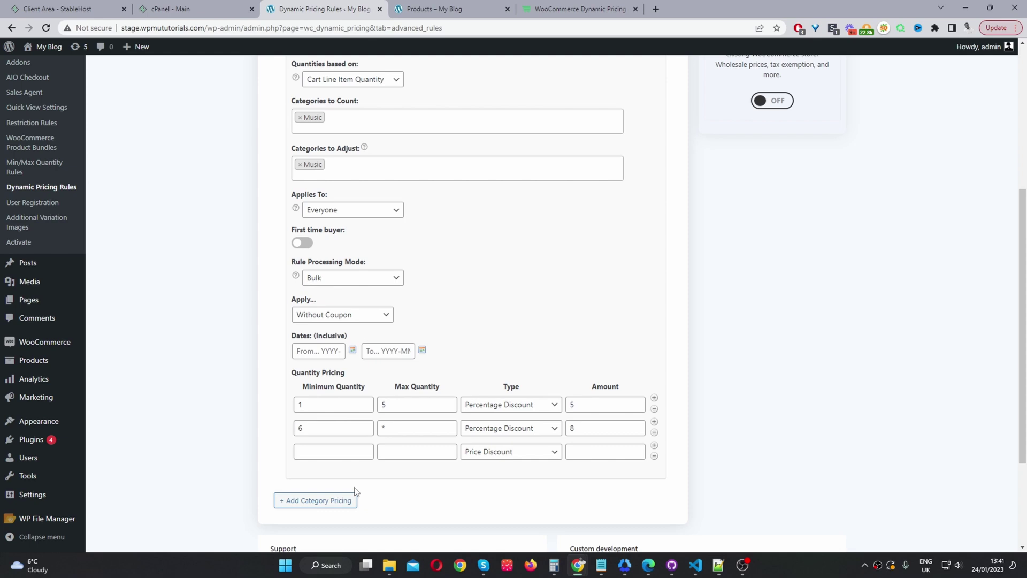
Open the rule export and import settings and choose Existing Rules as the export type.
scroll(358, 207, up, 5)
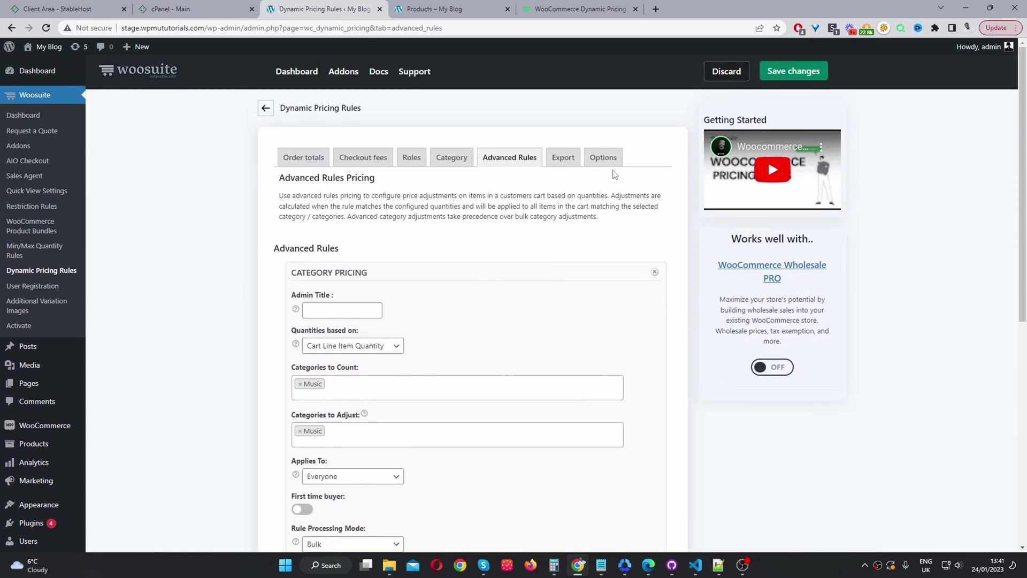
click(561, 162)
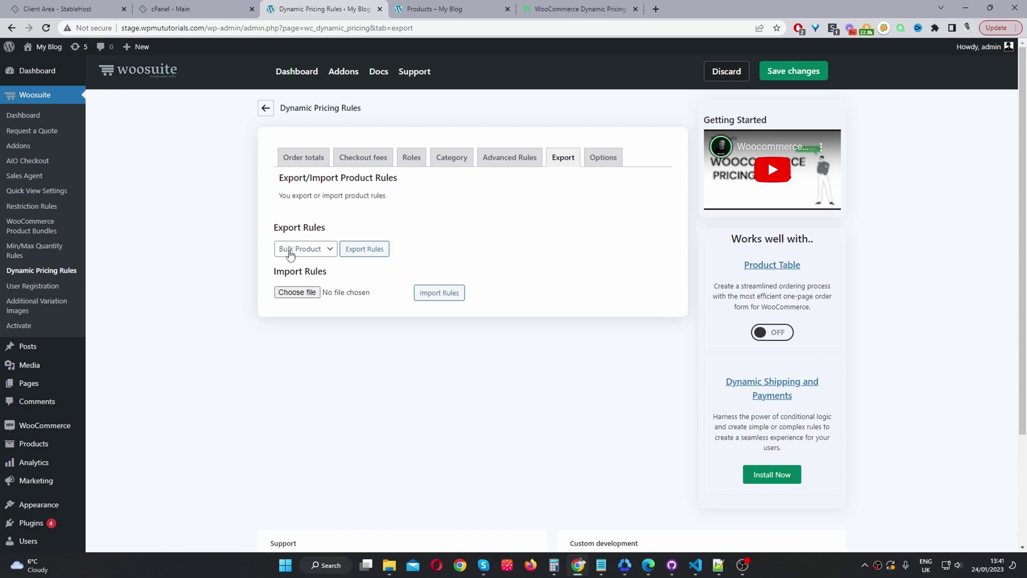
click(308, 251)
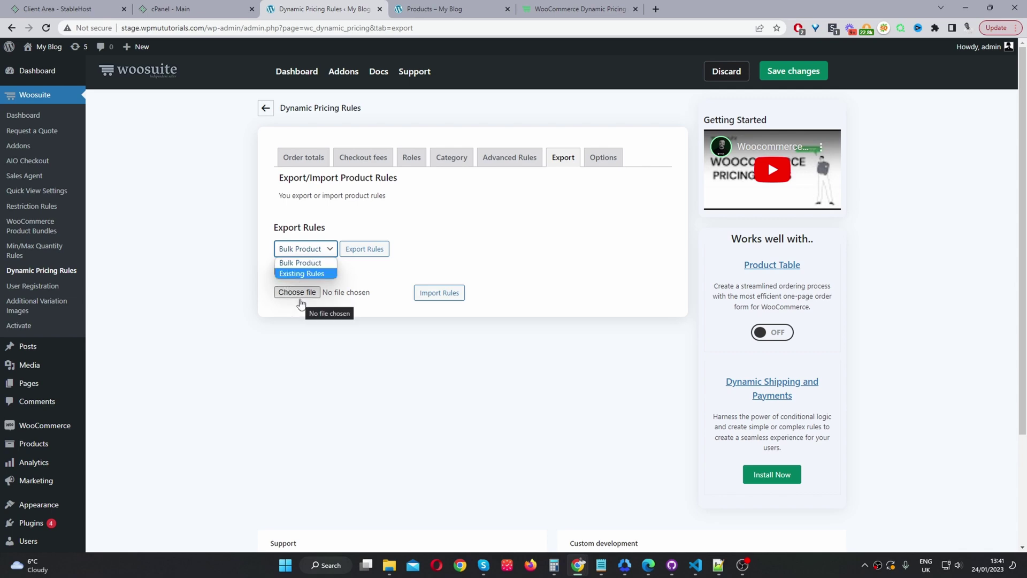
click(312, 274)
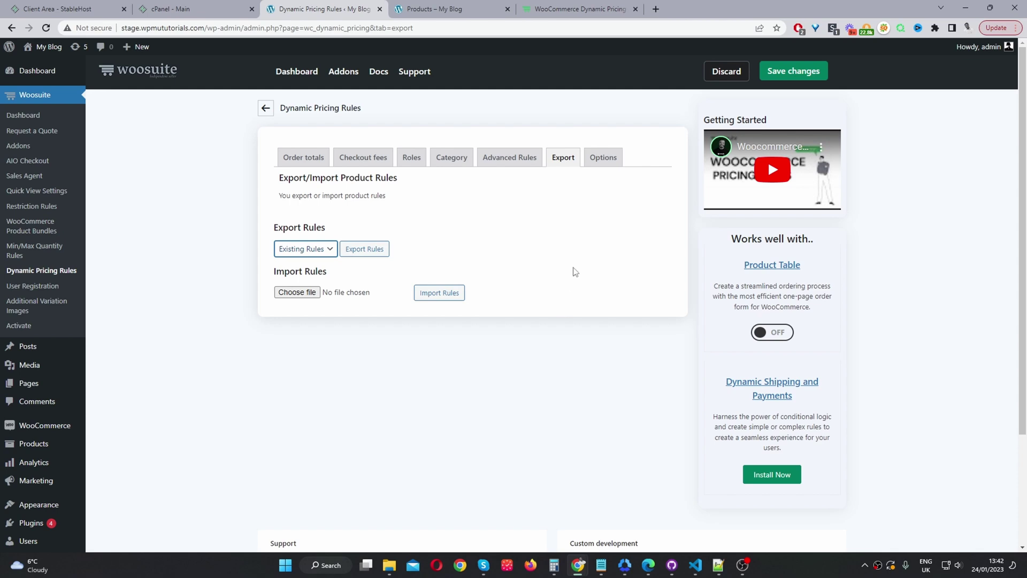
Open the extra product rule options, enable amount saved to inspect its prefix, price format and display choices, and disable it again.
click(604, 160)
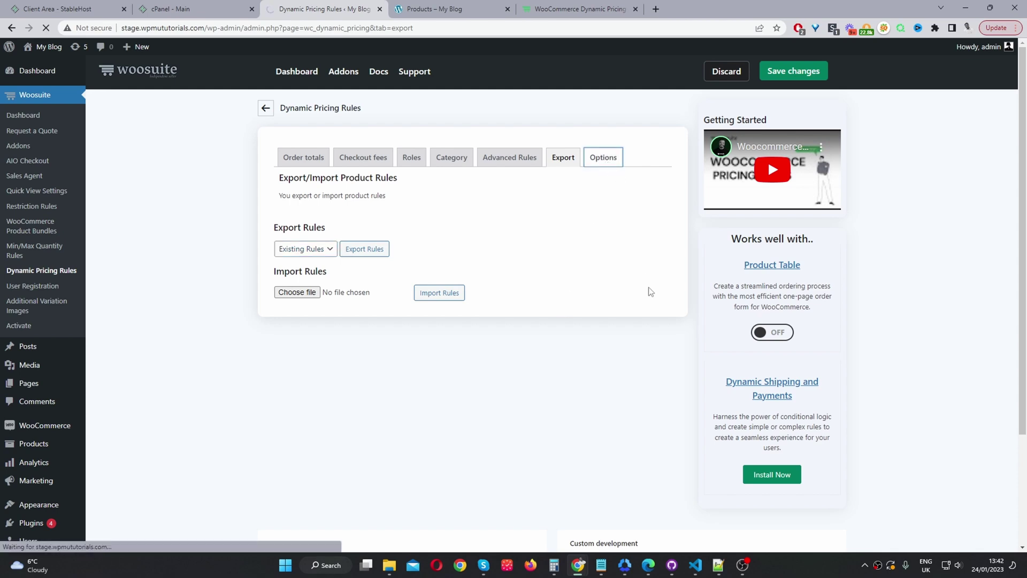
click(301, 227)
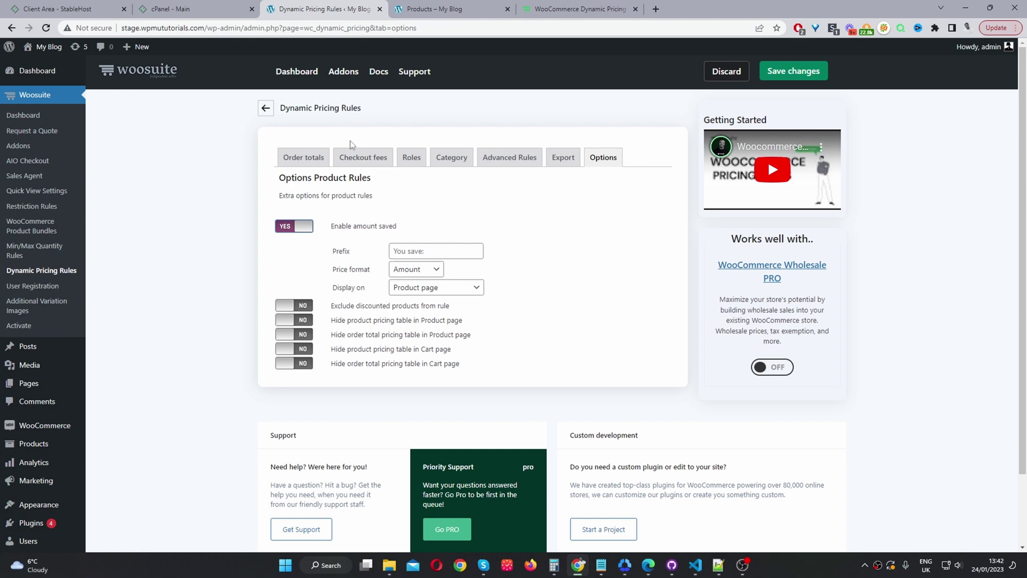
click(400, 254)
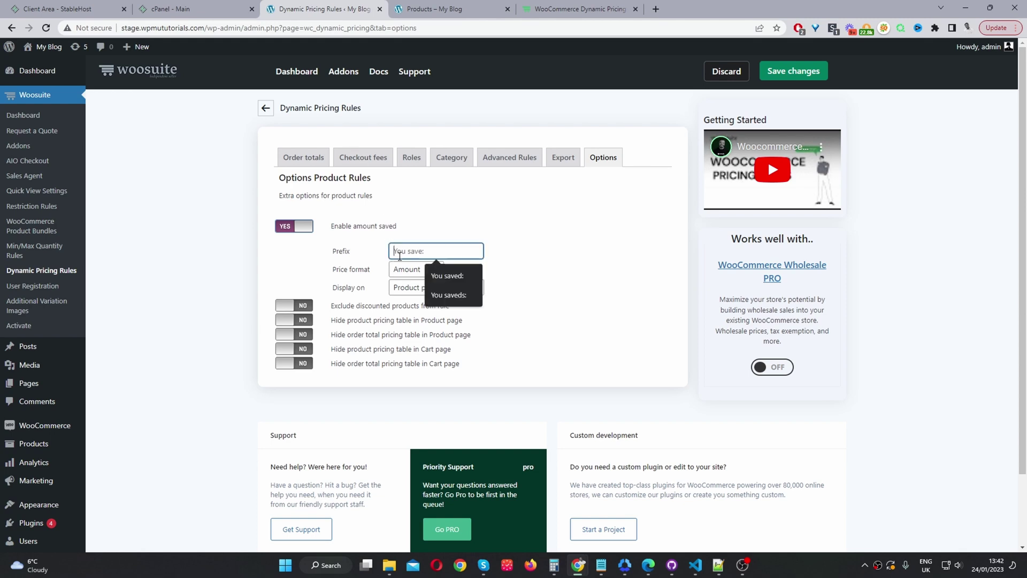
click(356, 270)
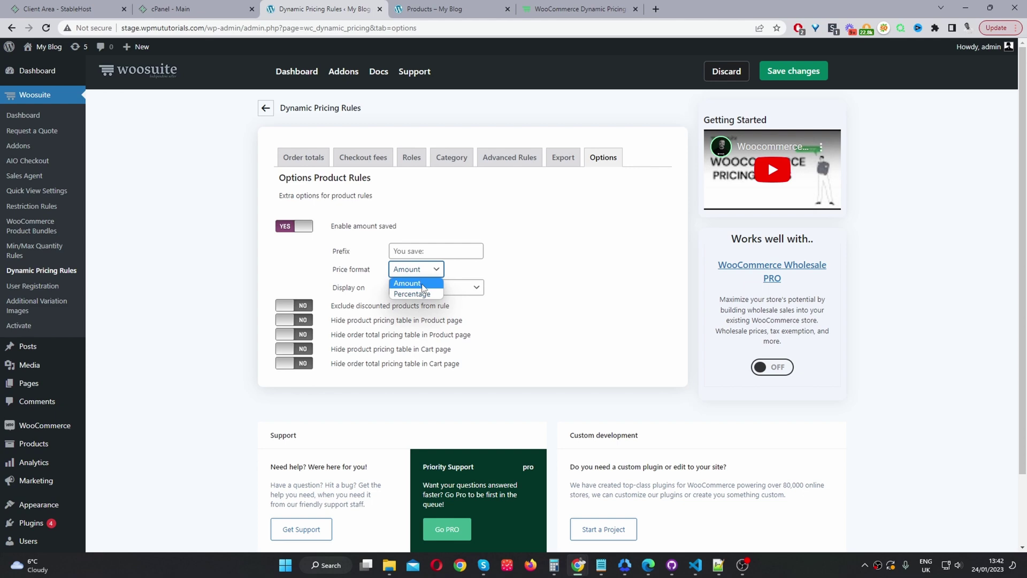
click(559, 263)
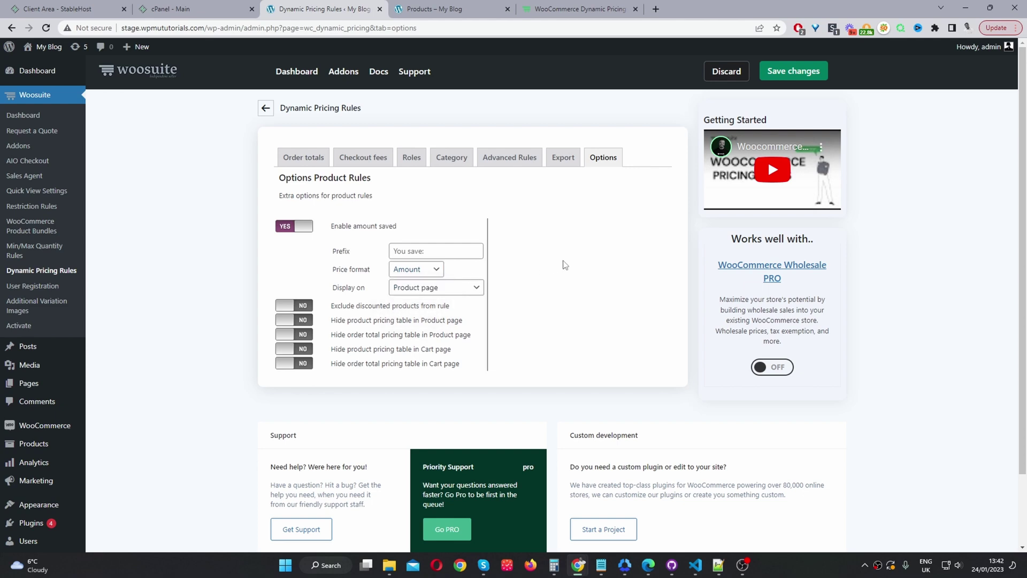
click(396, 291)
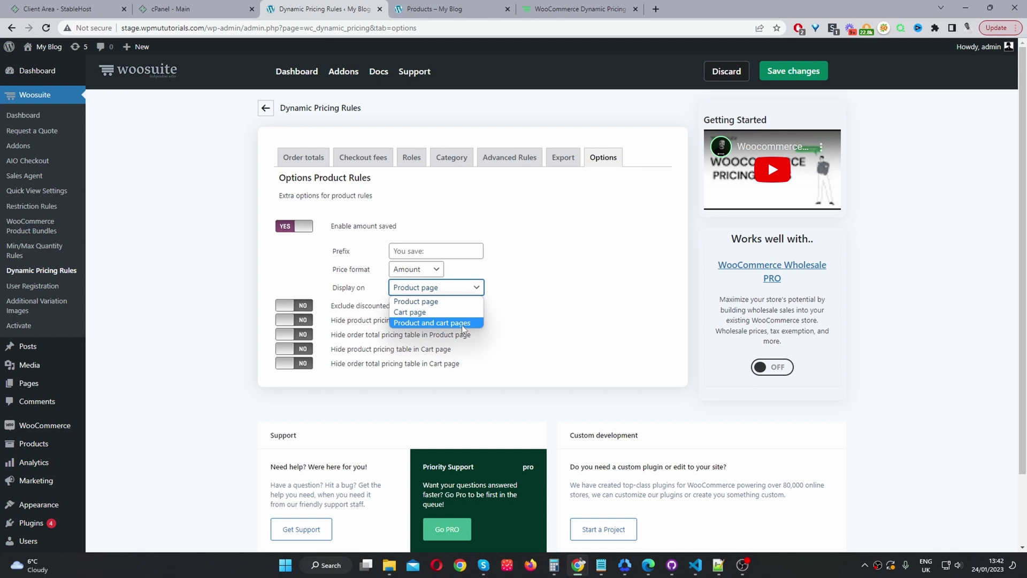
click(559, 297)
click(295, 227)
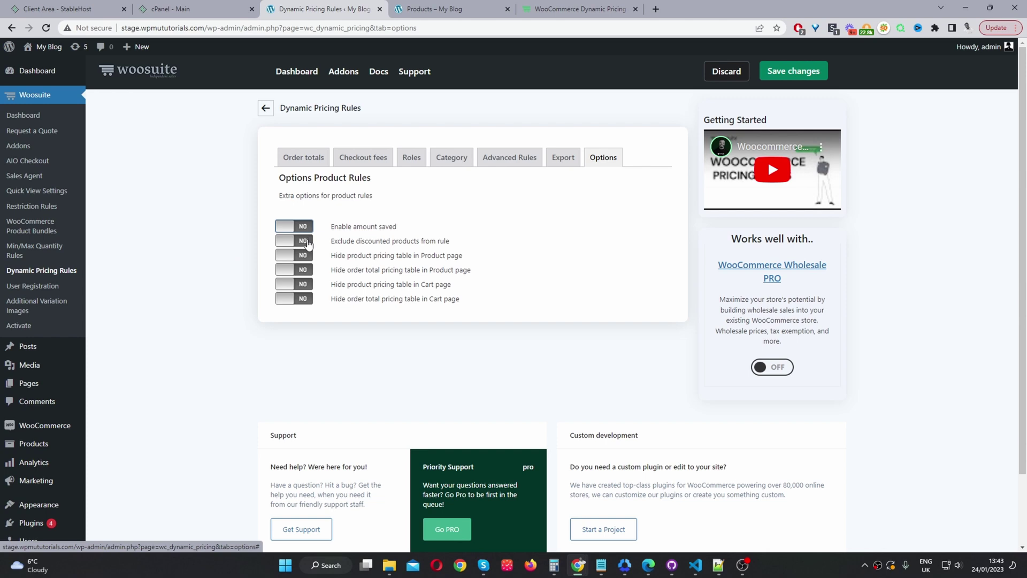
Enable excluding discounted products from the rule, and open the Single product from the shop for editing.
click(308, 244)
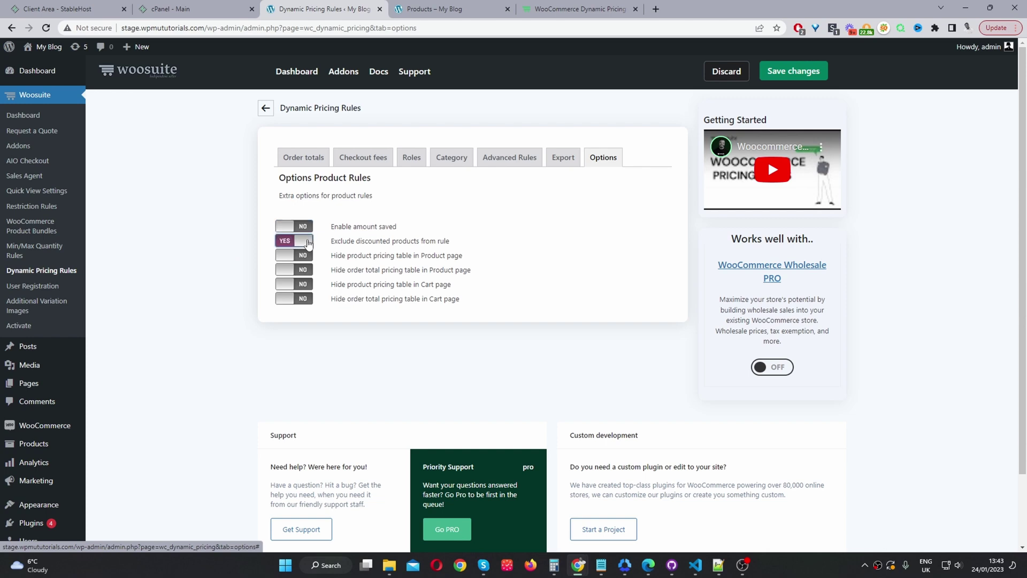
click(427, 9)
middle_click(382, 214)
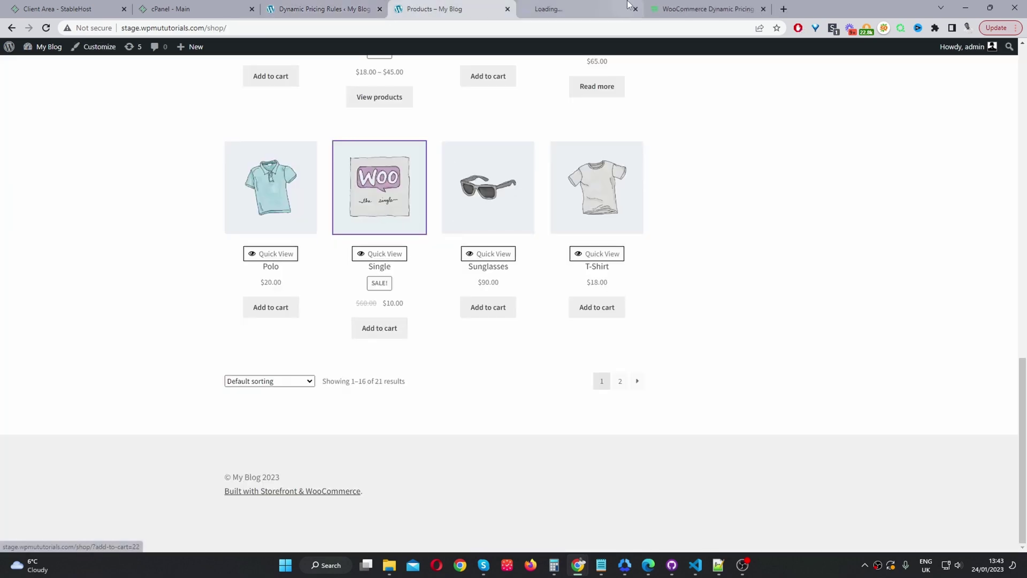
click(583, 9)
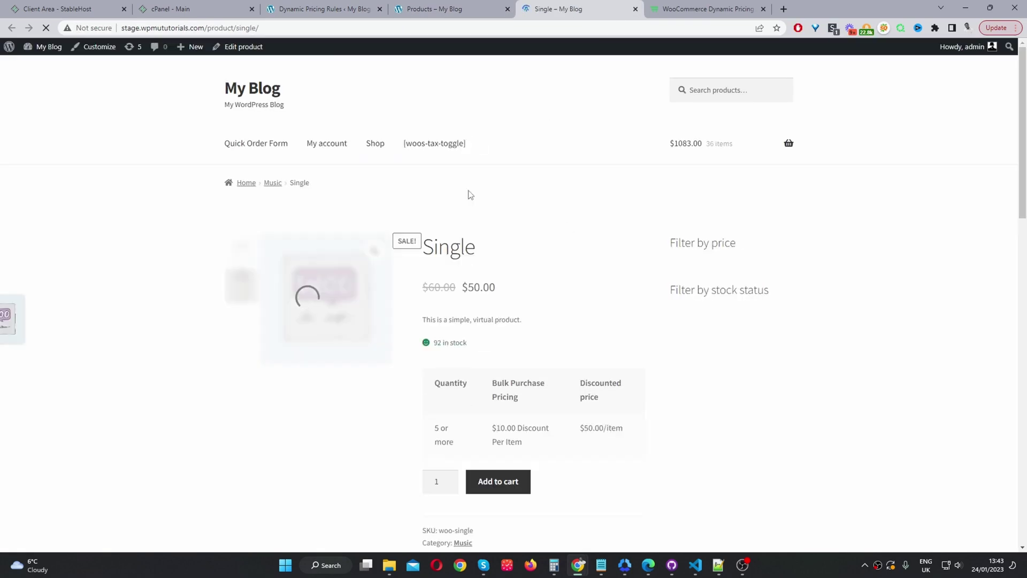
click(236, 47)
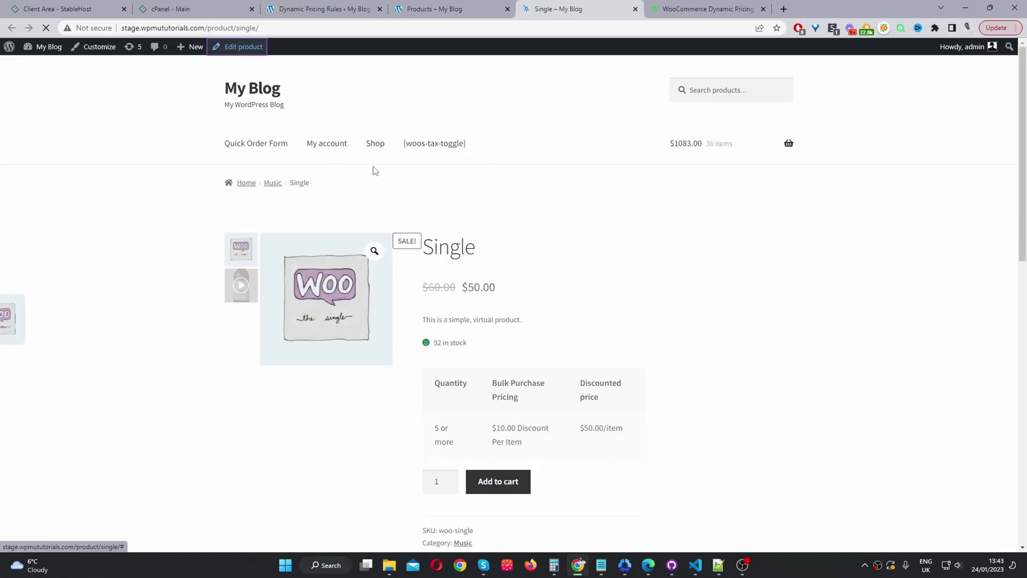
Enter a sale price of 2 for the Single product in its general product data.
scroll(378, 231, up, 7)
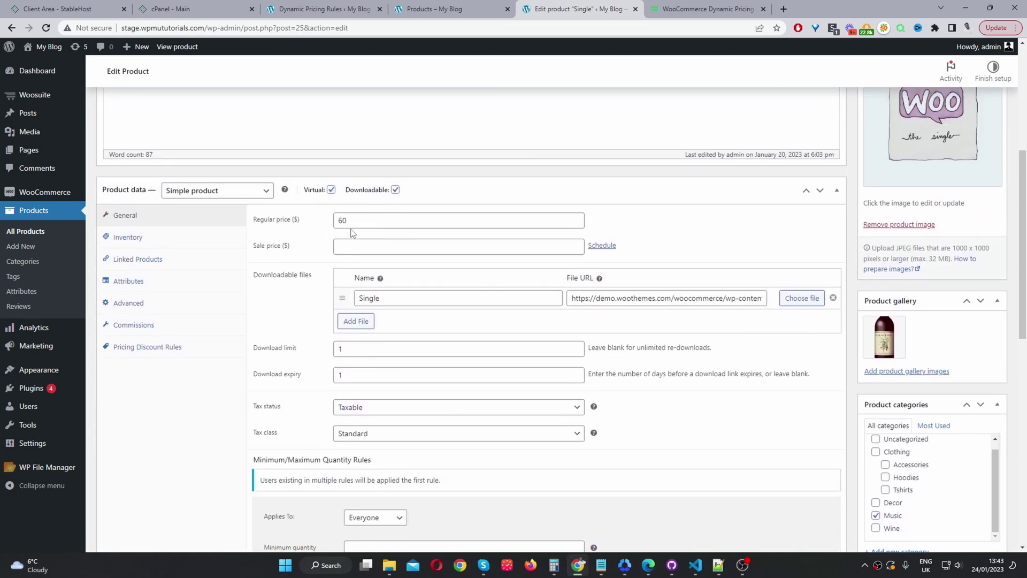
double_click(342, 220)
click(352, 242)
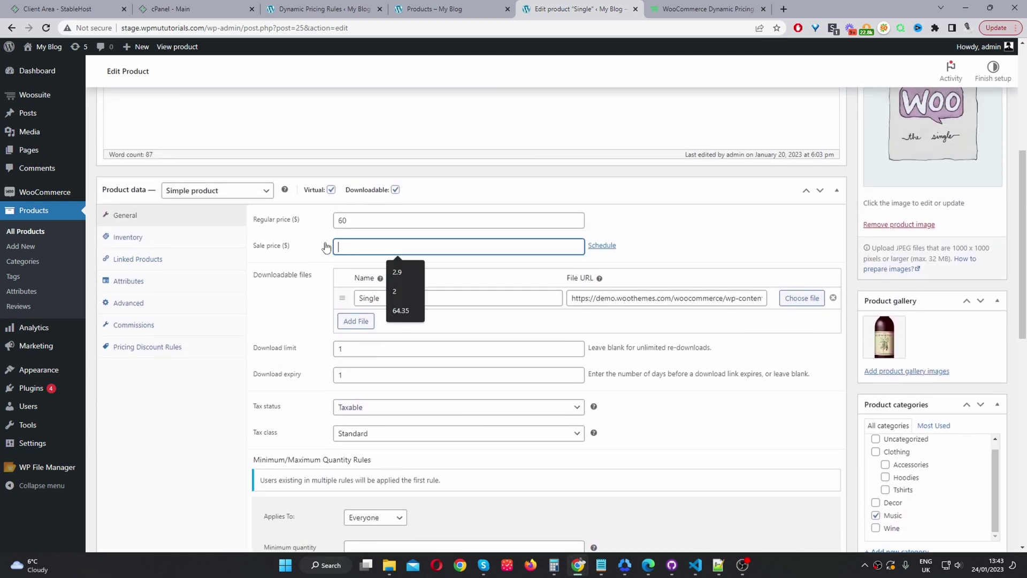
click(397, 291)
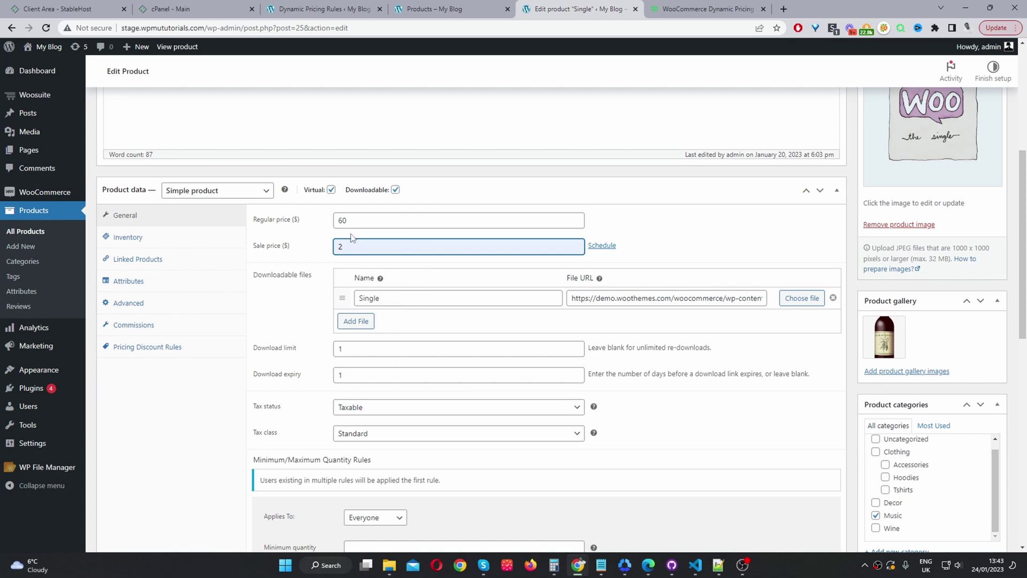
Enable hiding the product pricing table in the Product page, and inspect the bulk pricing table on the Single product's page.
click(377, 6)
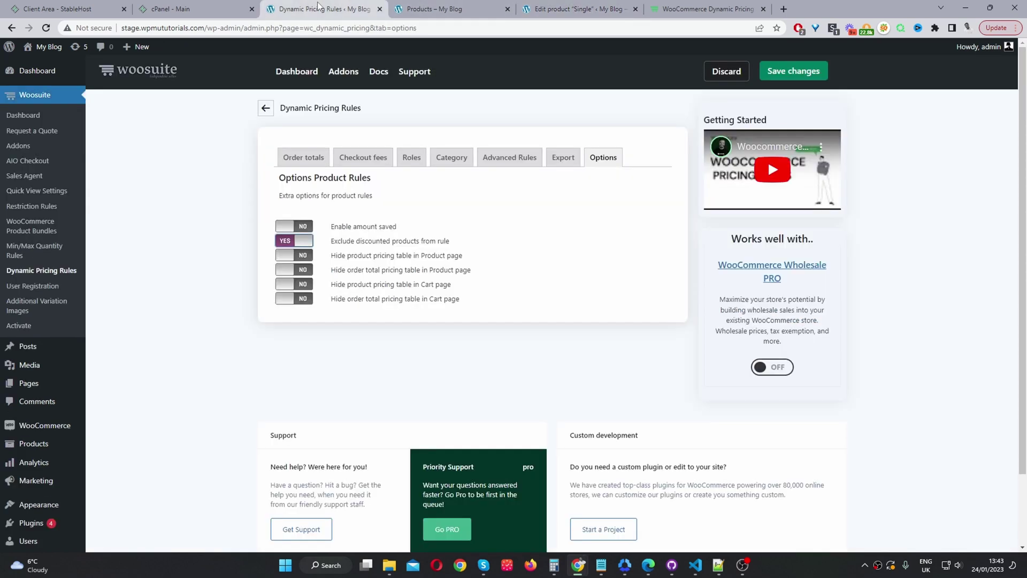
click(297, 257)
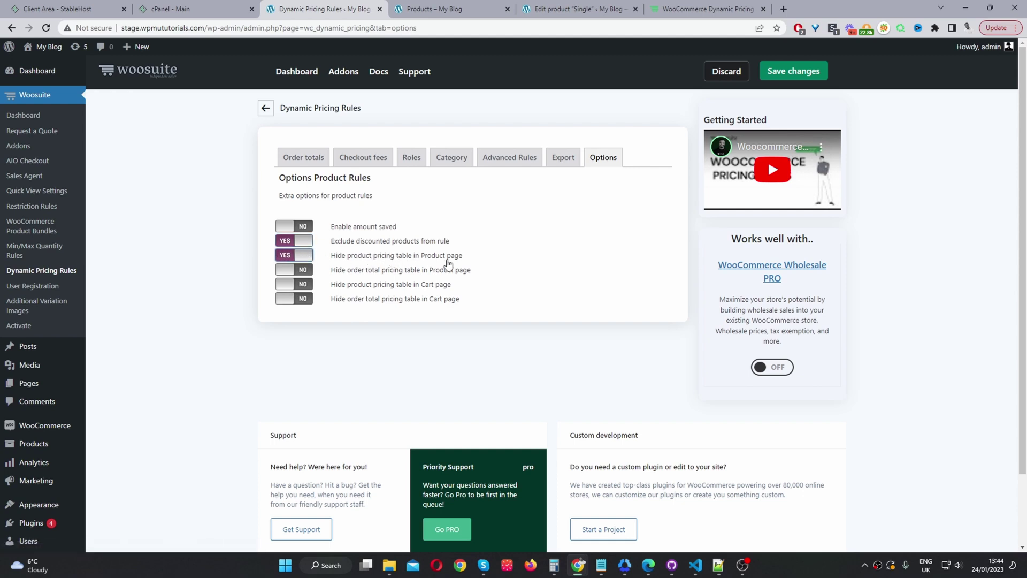
click(559, 9)
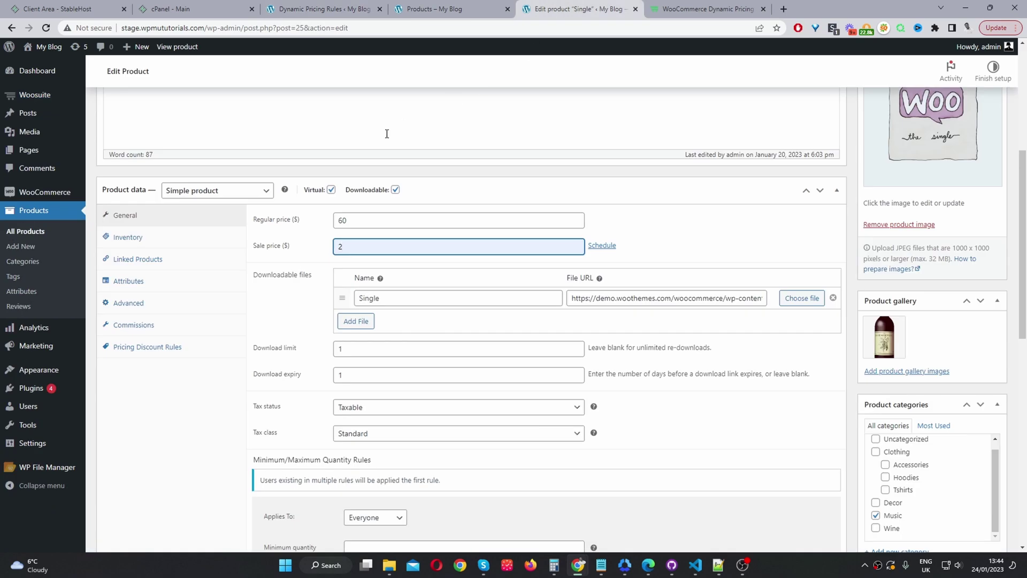
middle_click(177, 47)
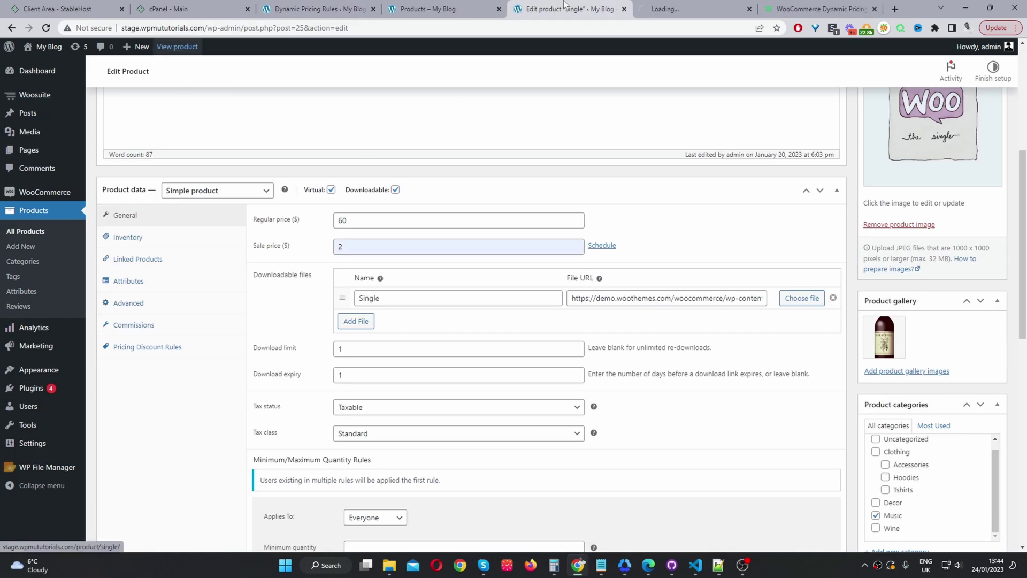
click(664, 9)
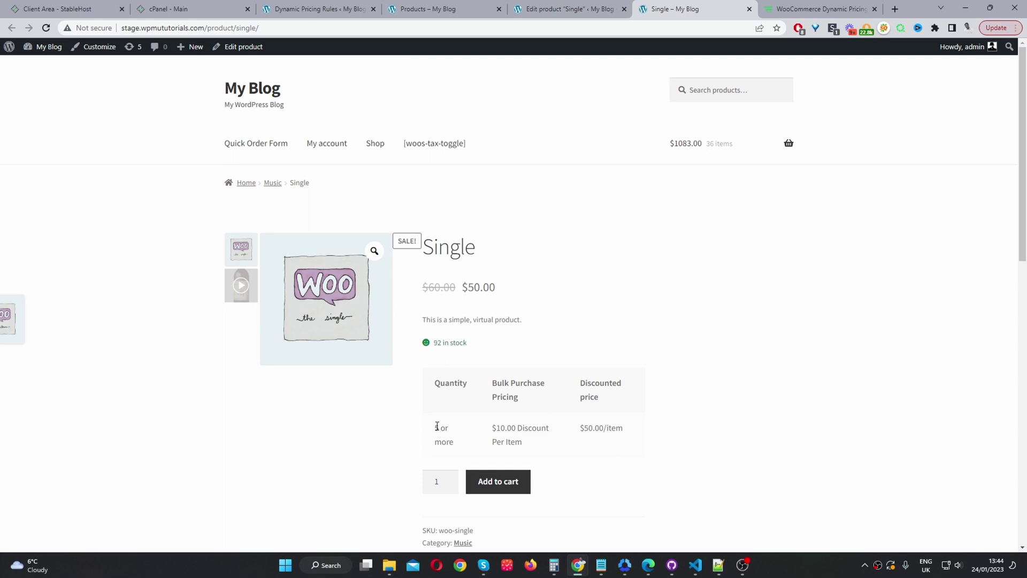
drag(435, 427, 452, 436)
drag(511, 428, 539, 442)
In the Dynamic Pricing options, hide the order total pricing table in the Product page and both pricing tables in the Cart page.
key(ctrl+3)
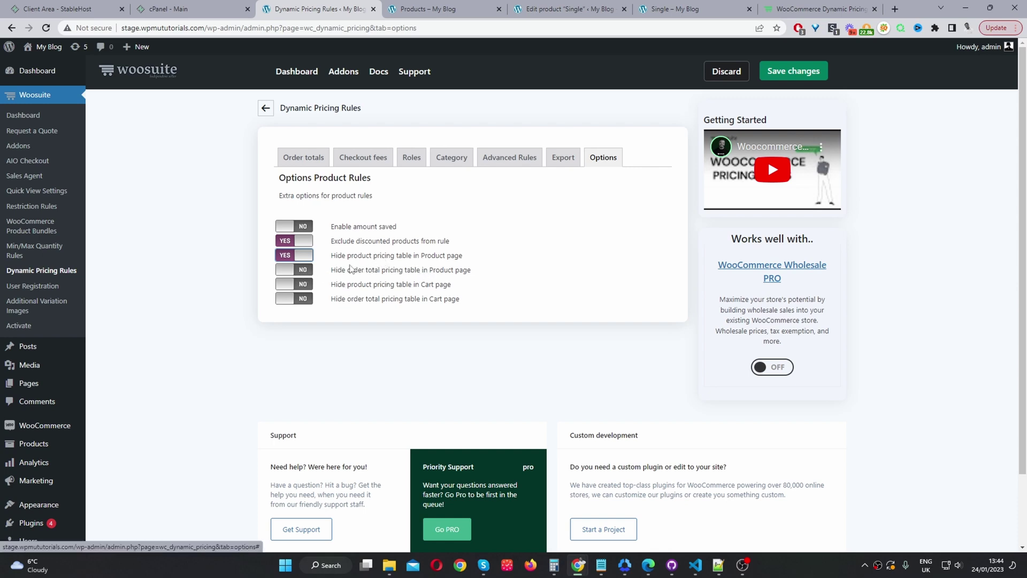
click(303, 270)
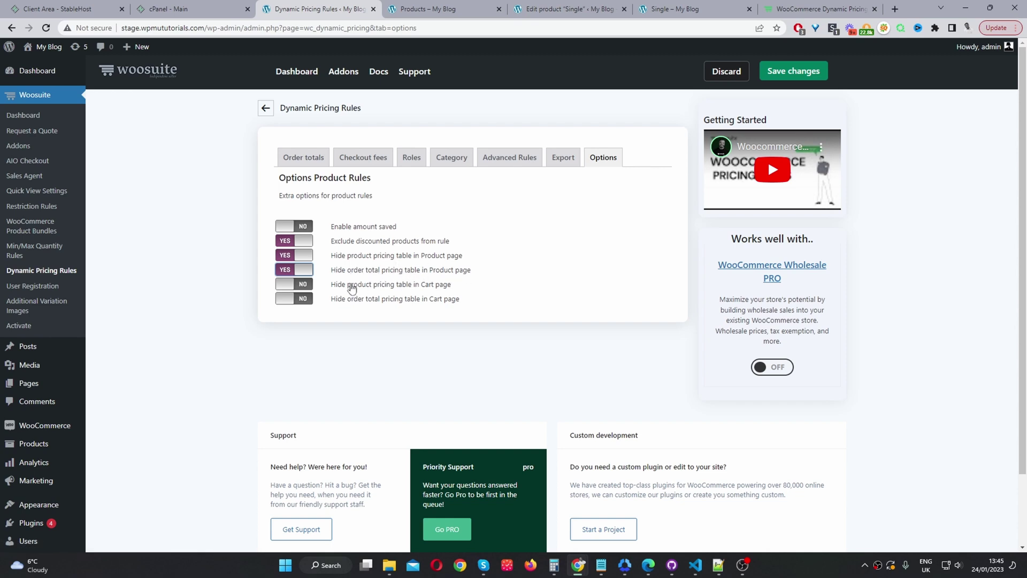
click(305, 284)
click(305, 299)
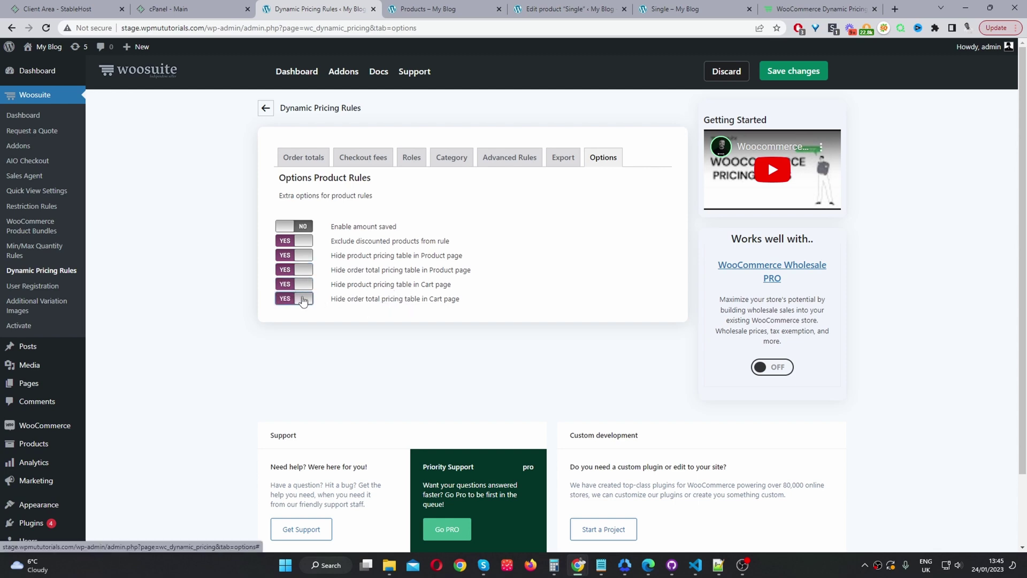
Open the Single product for editing and show its Pricing Discount Rules.
click(669, 8)
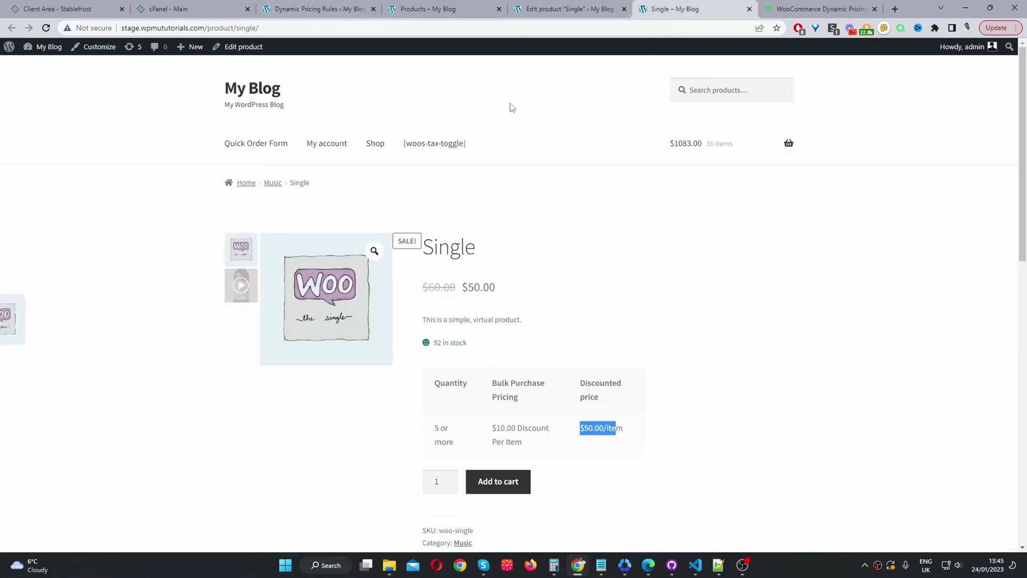
click(244, 51)
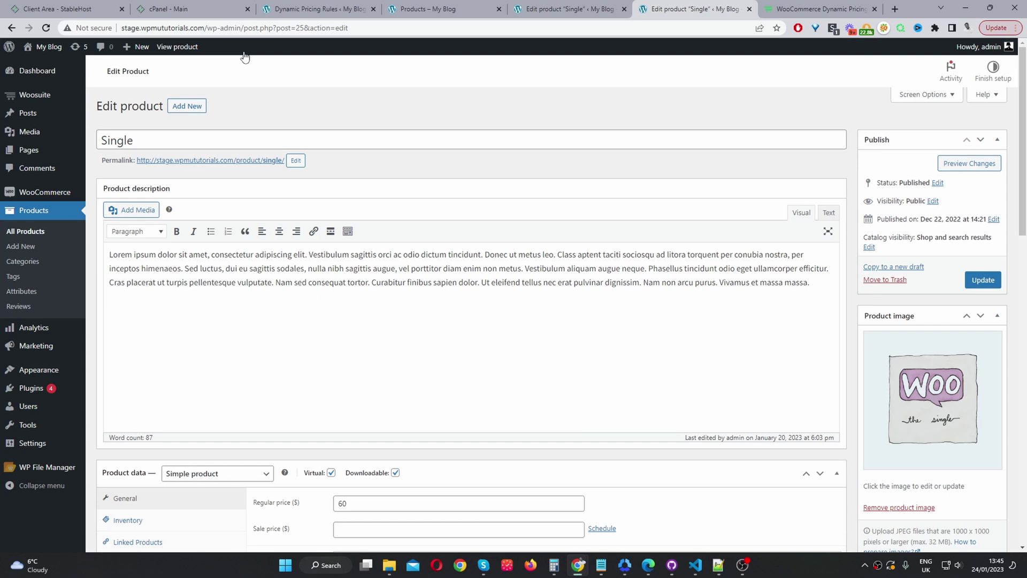
scroll(236, 337, down, 2)
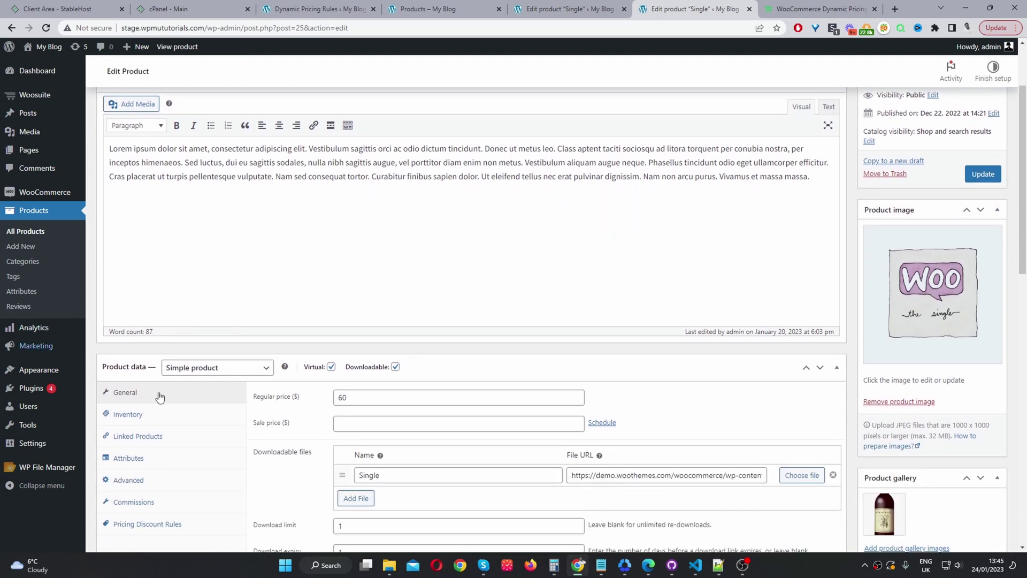
scroll(202, 415, down, 4)
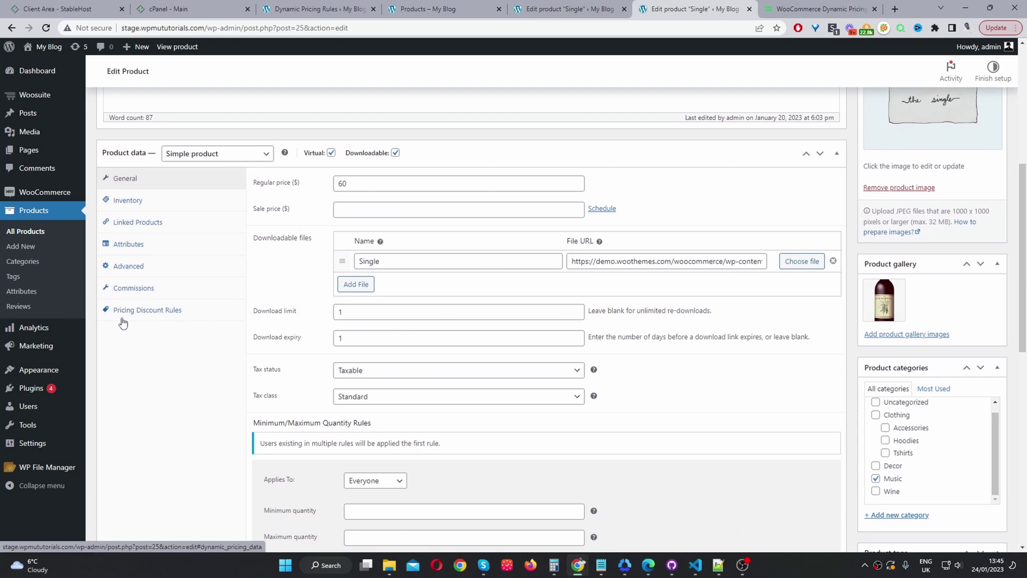
click(143, 310)
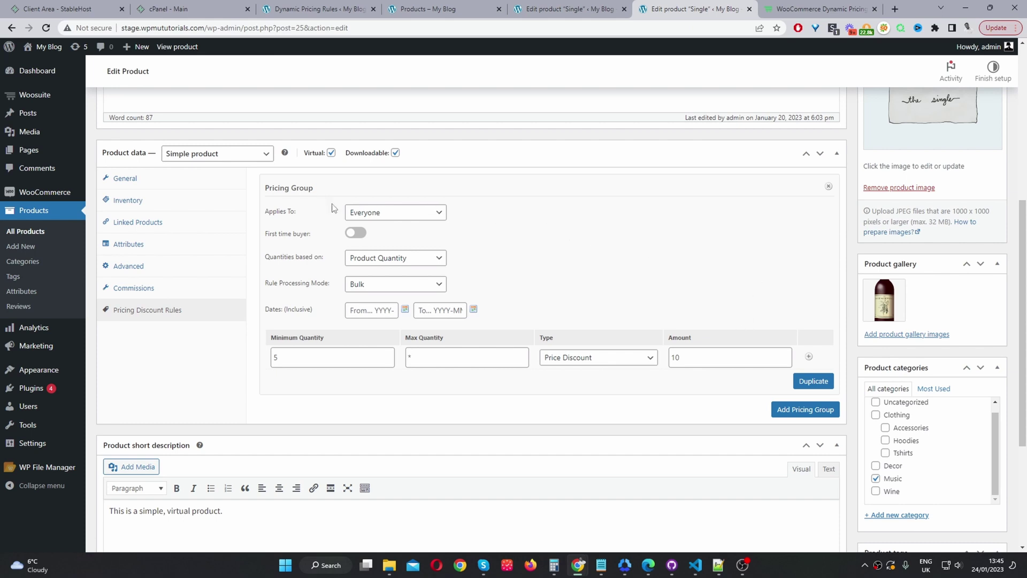
Review the pricing group's Applies To choices, keeping Everyone, and base its quantities on Product Quantity.
click(389, 214)
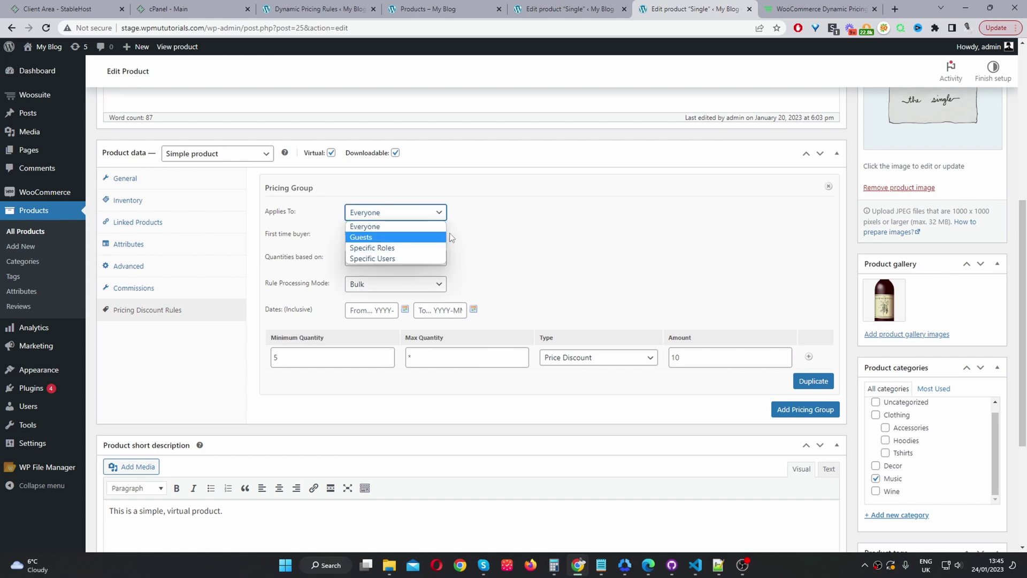
click(567, 236)
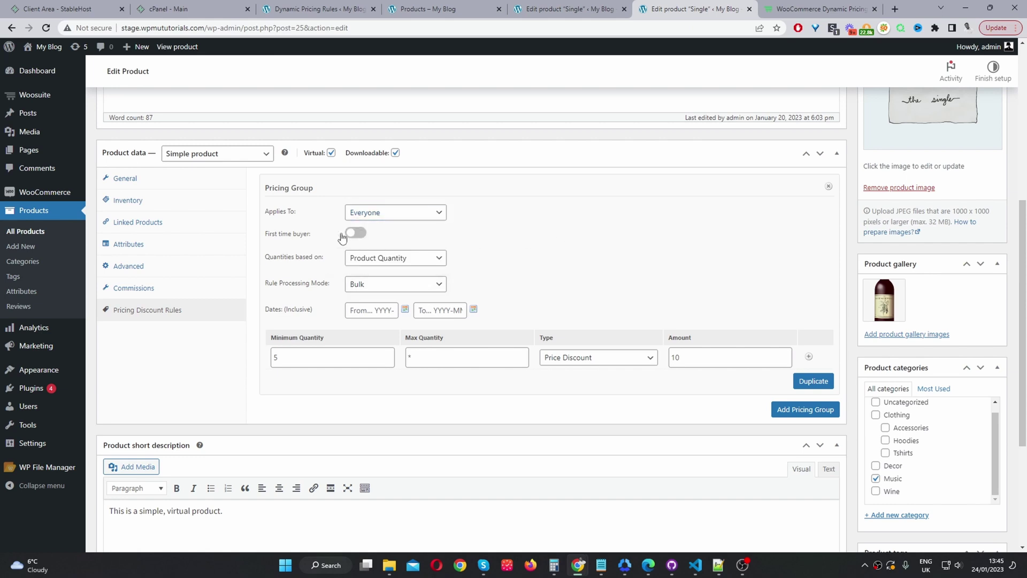
click(385, 260)
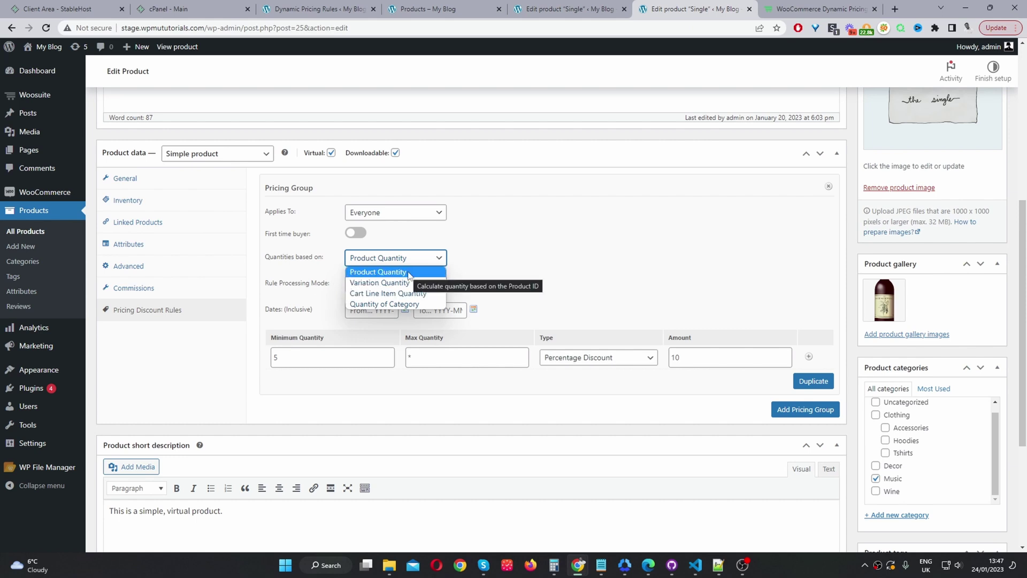
click(372, 273)
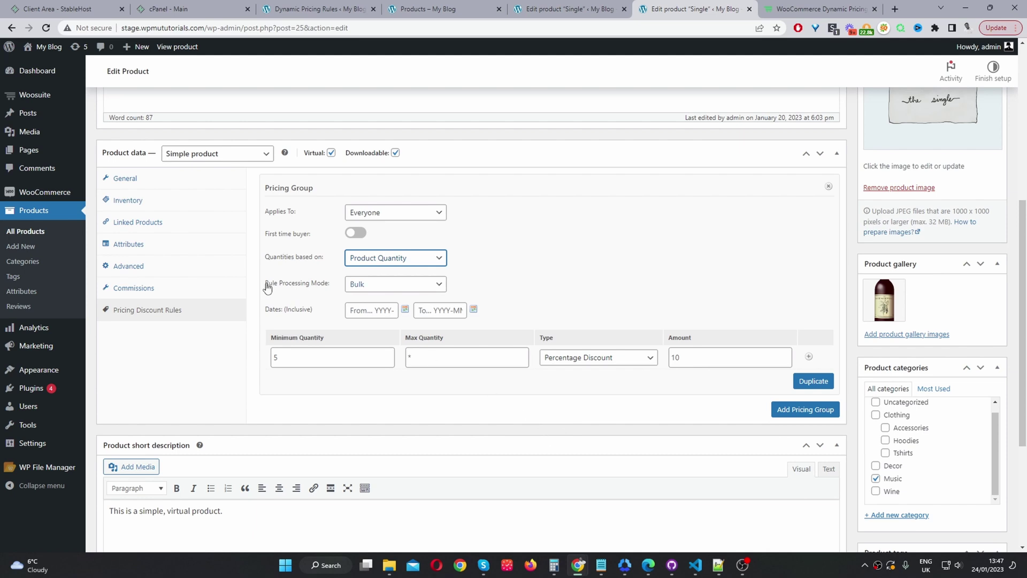
Compare the Bulk and Special Offer rule processing modes for the pricing group, and choose Special Offer.
click(376, 289)
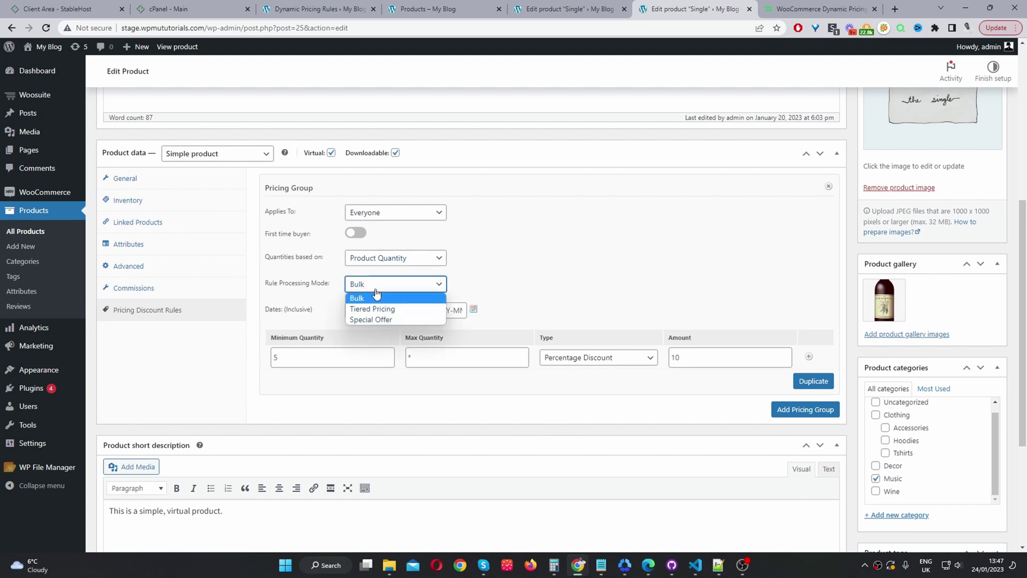
click(383, 321)
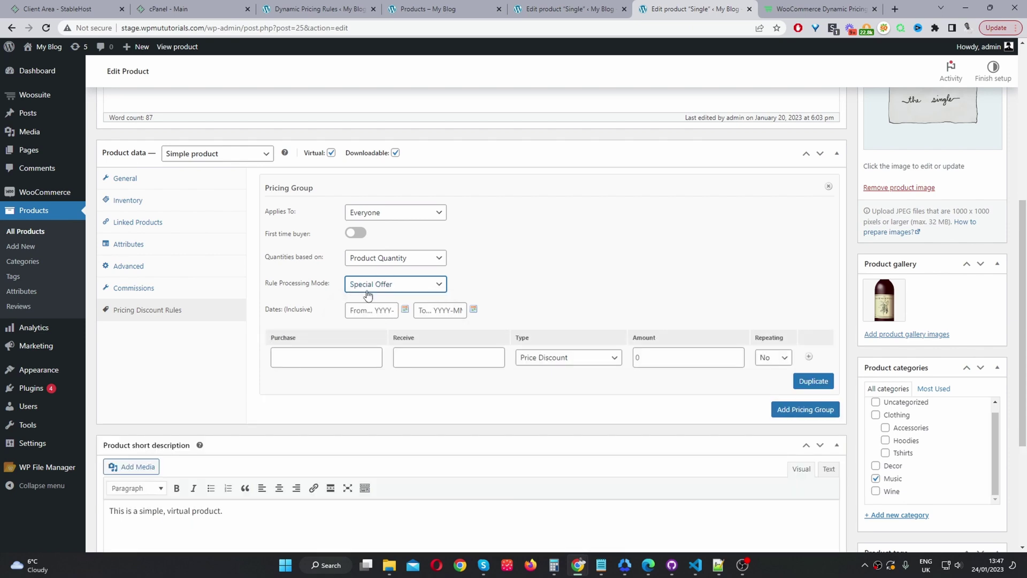
click(384, 289)
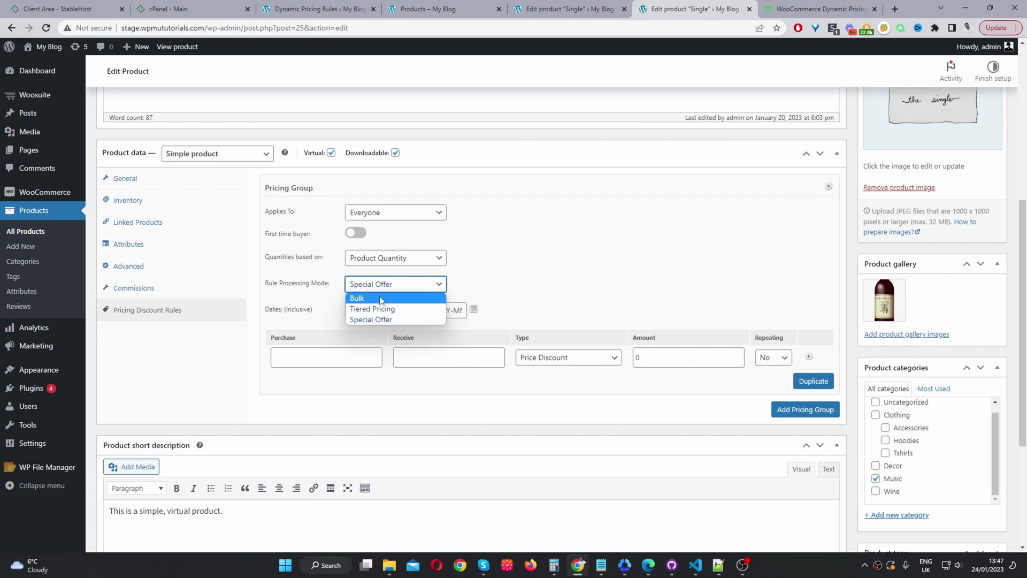
click(381, 298)
click(381, 285)
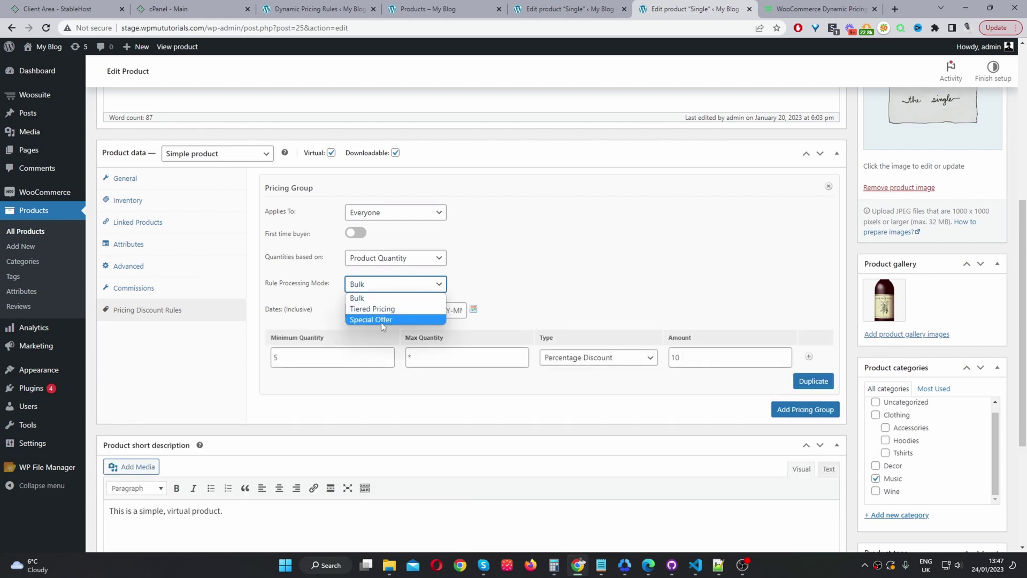
click(381, 320)
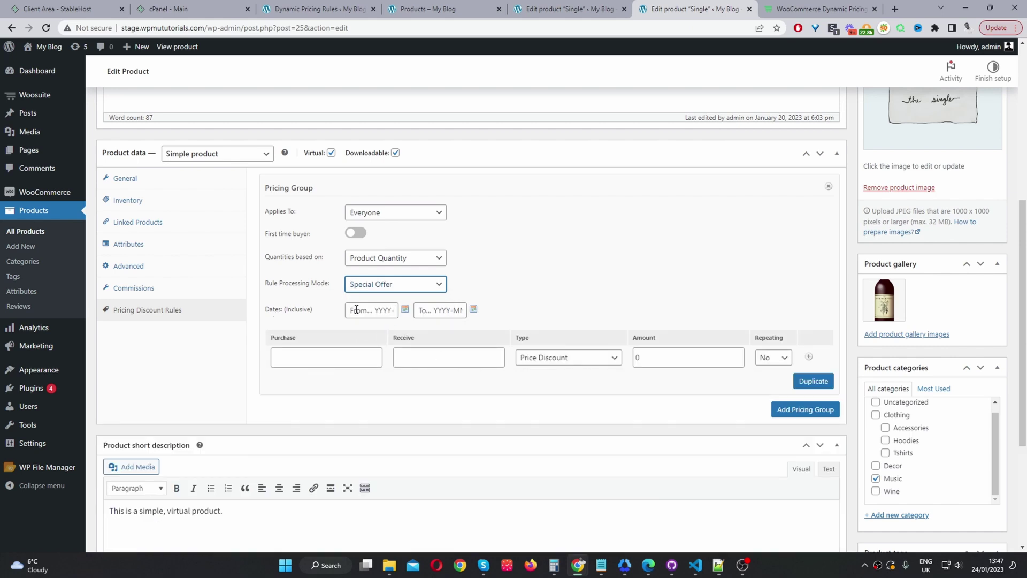
Set the special offer's Purchase quantity to 1 and its Receive quantity to 1.
mouse_move(357, 310)
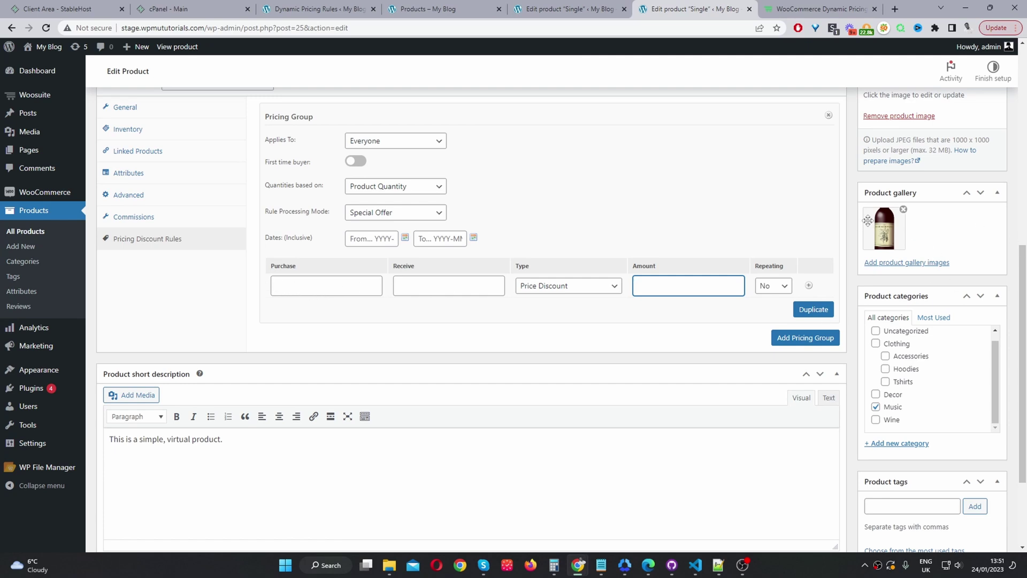
click(314, 284)
text(1)
key(Tab)
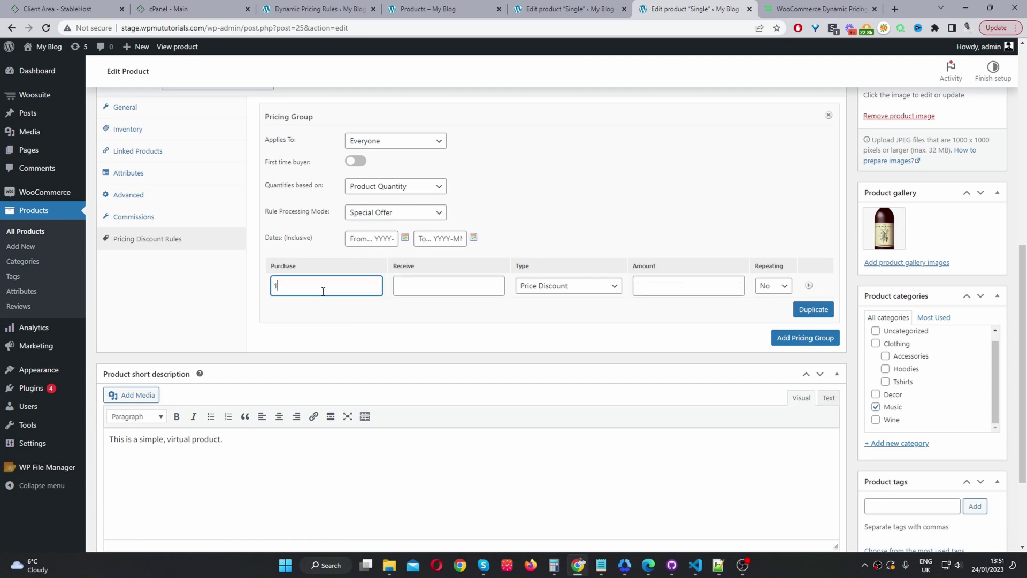
key(shift+Tab)
click(431, 284)
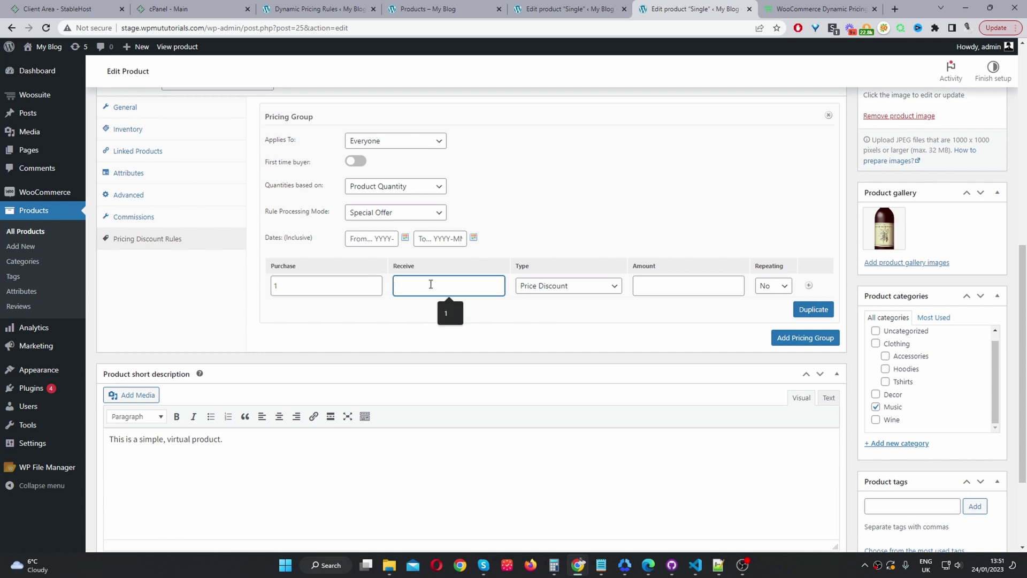
text(1)
Make the special offer a Percentage Discount with an amount of 100.
click(571, 289)
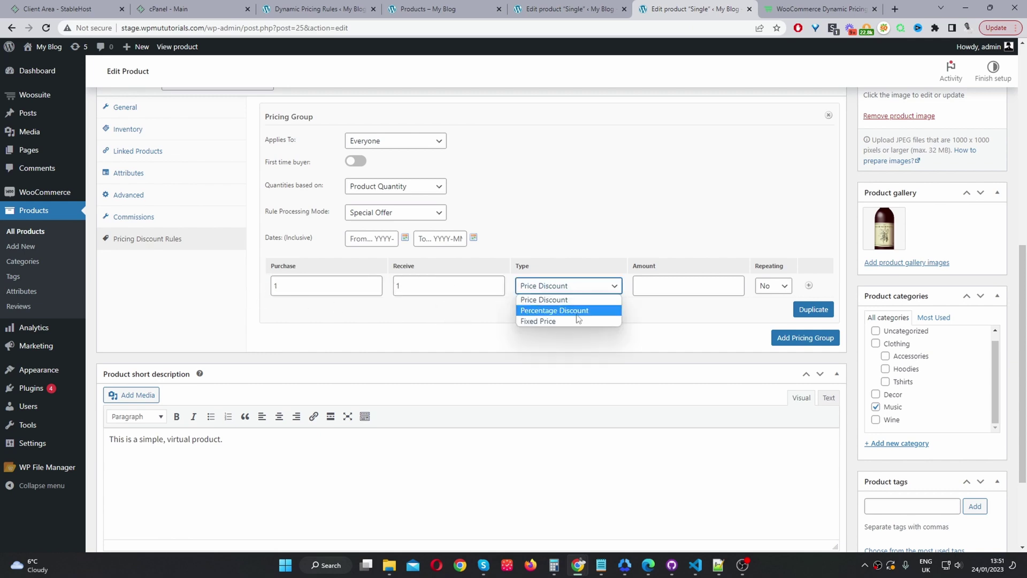
click(577, 312)
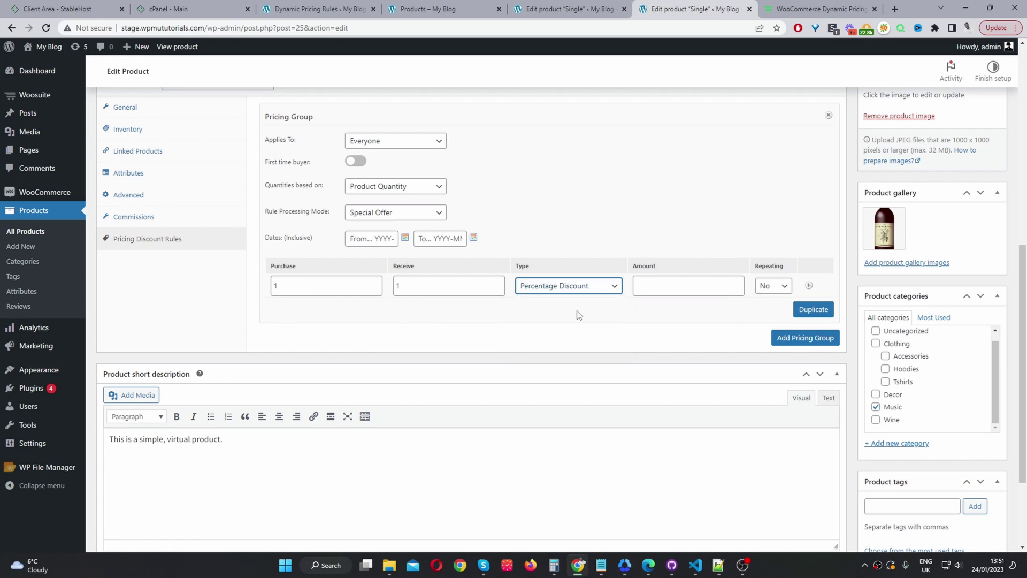
click(654, 280)
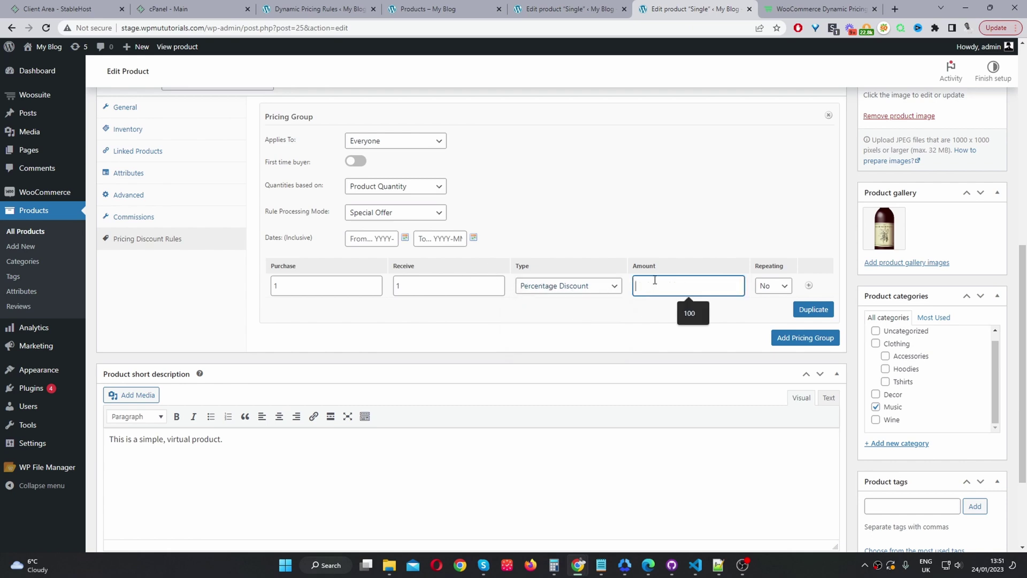
text(100)
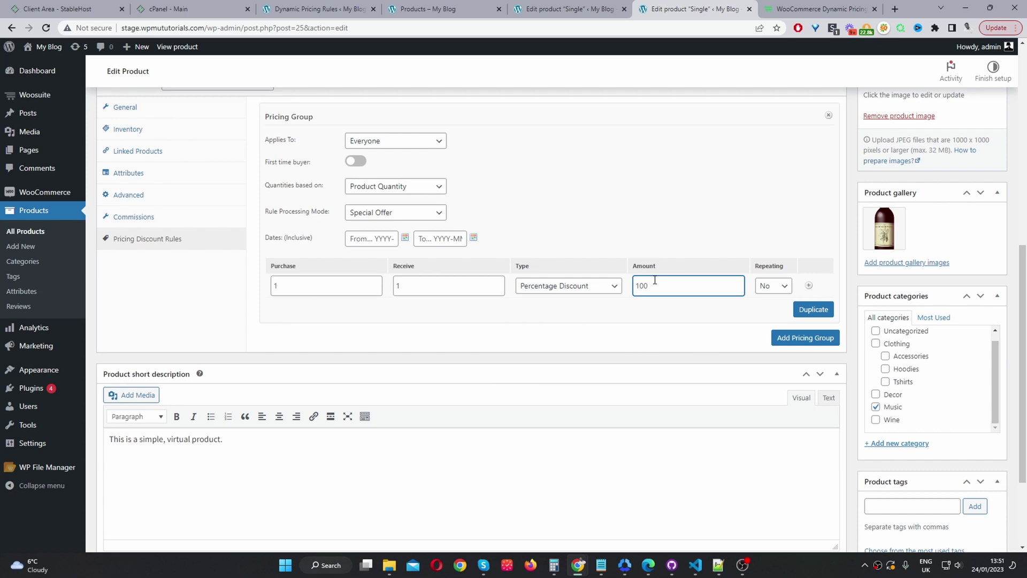
Update the Single product and view its storefront page.
scroll(654, 281, up, 7)
click(983, 264)
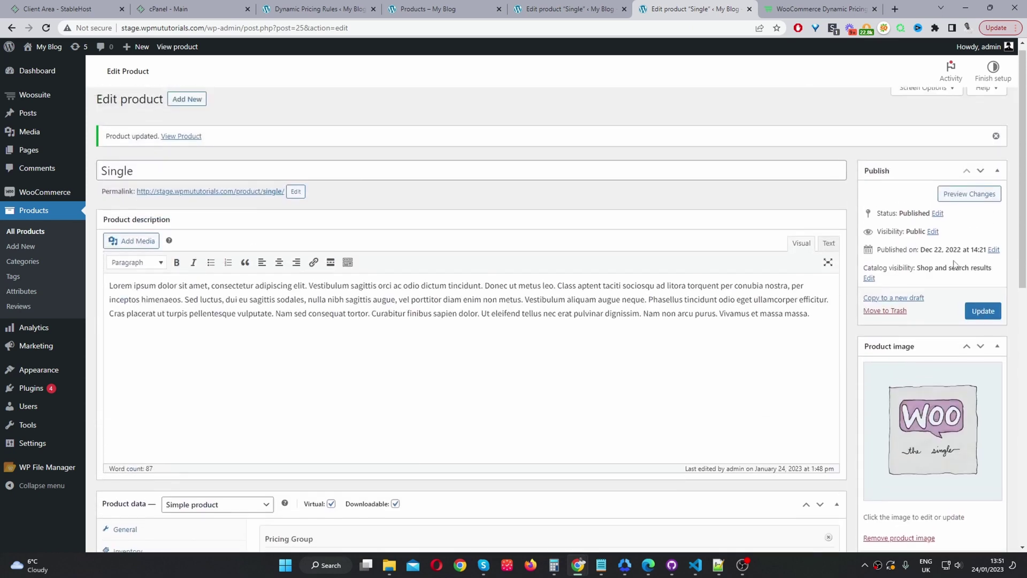
click(182, 142)
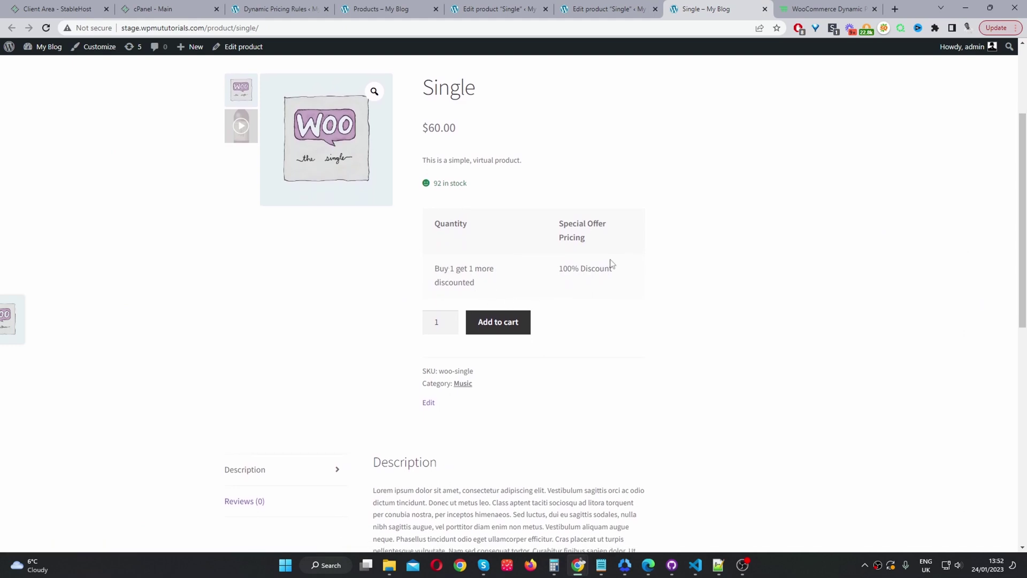
Add 2 units of the Single product to the cart and check the cart preview's subtotal.
click(449, 318)
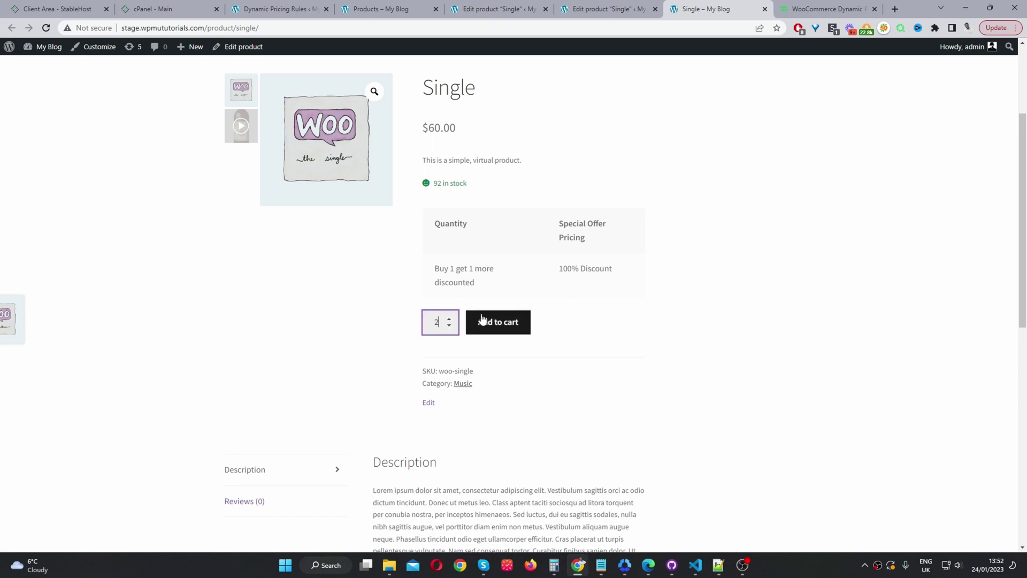
click(497, 324)
mouse_move(722, 165)
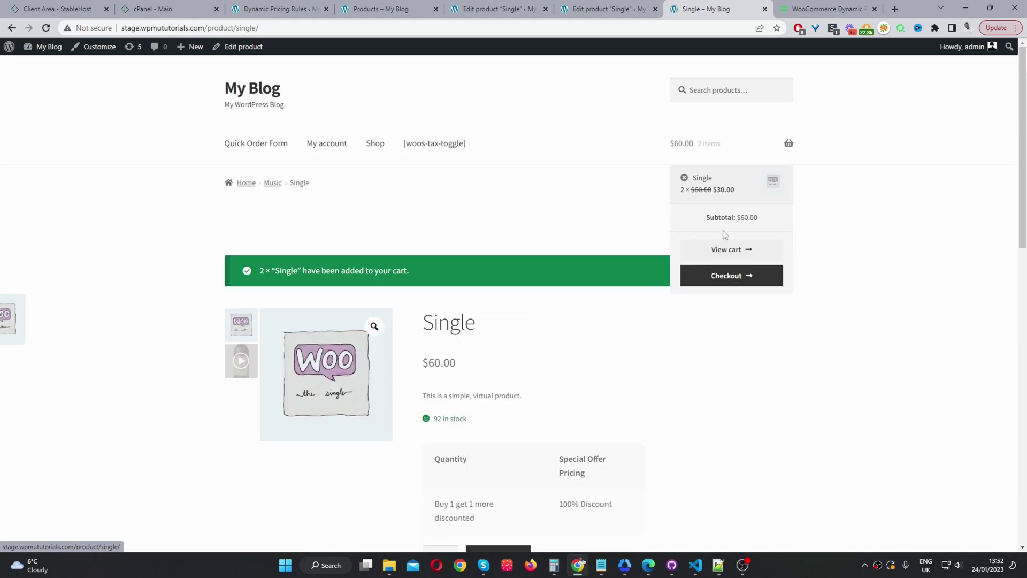
drag(744, 218, 756, 218)
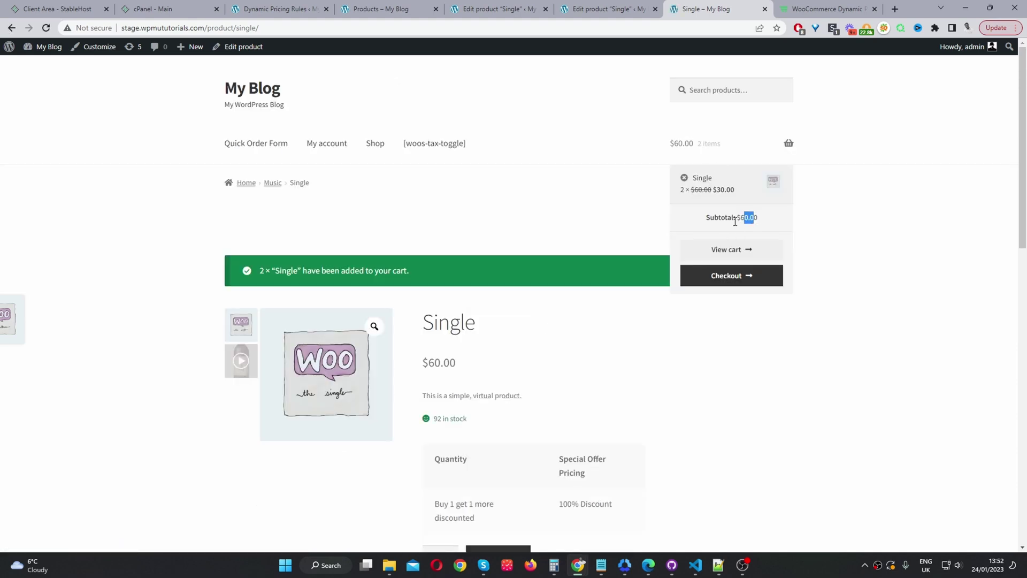